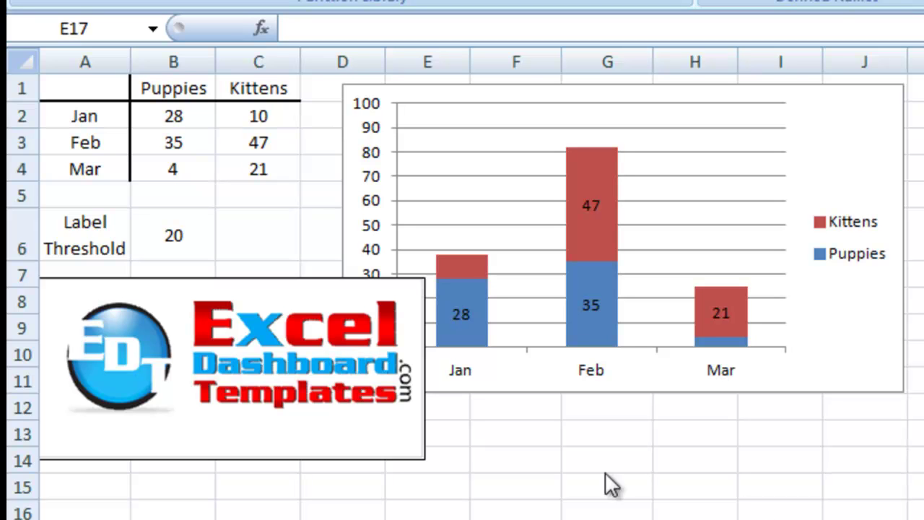
- Set the Label Threshold in B6 to 10 and watch the chart labels update
{"action": "left_click", "coordinate": [281, 423]}
{"action": "left_click", "coordinate": [126, 414]}
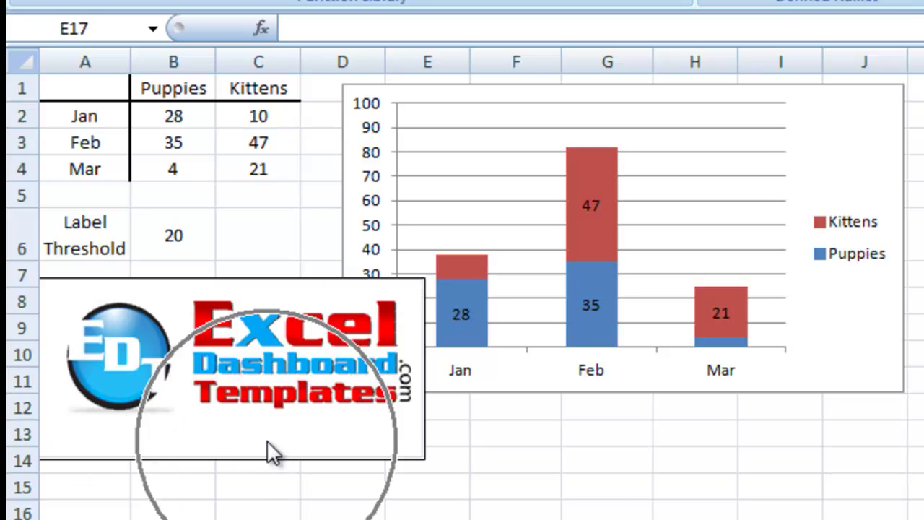
{"action": "left_click", "coordinate": [280, 392]}
{"action": "left_click", "coordinate": [323, 409]}
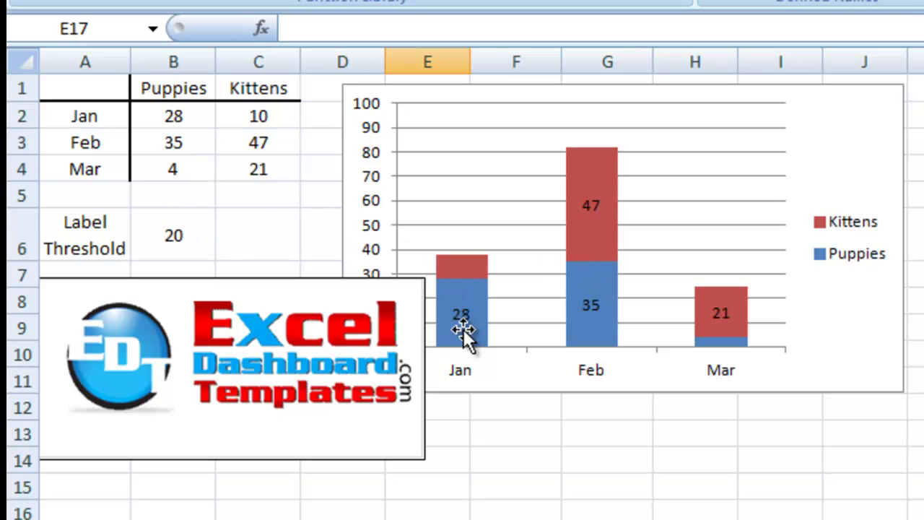
{"action": "left_click", "coordinate": [246, 219]}
{"action": "left_click", "coordinate": [149, 247]}
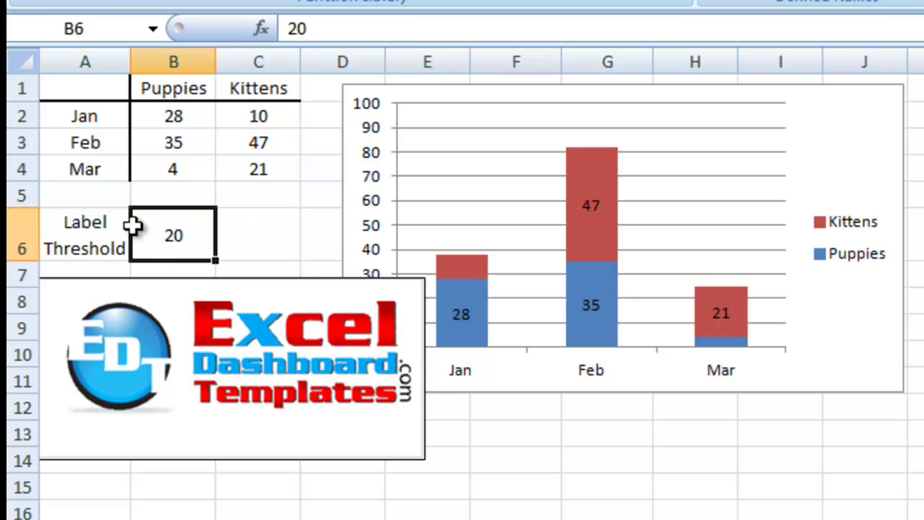
{"action": "type", "text": "10"}
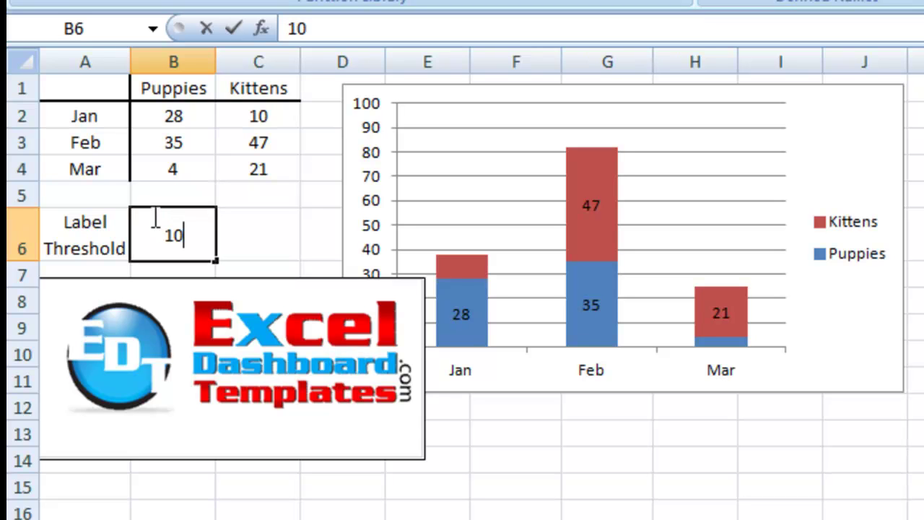
{"action": "key", "text": "Return"}
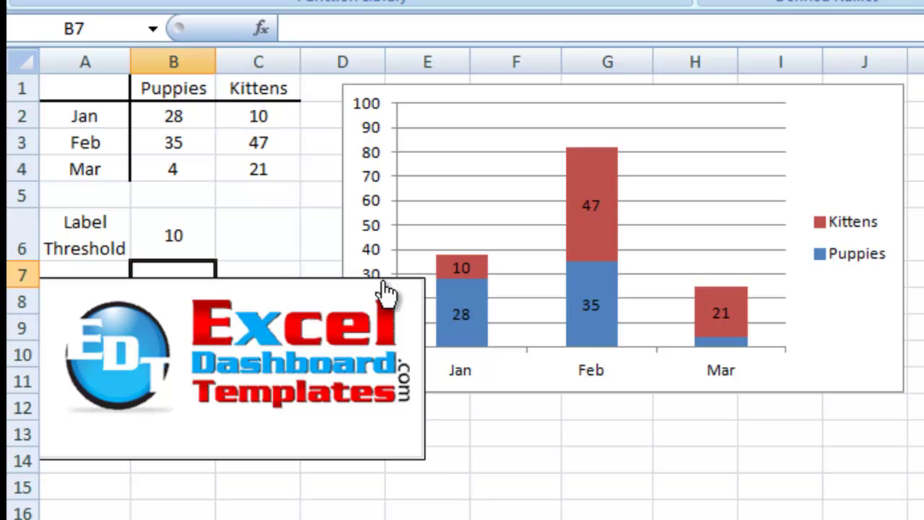
- Try thresholds of 35 and 30 in B6, then settle on 25
{"action": "left_click", "coordinate": [163, 243]}
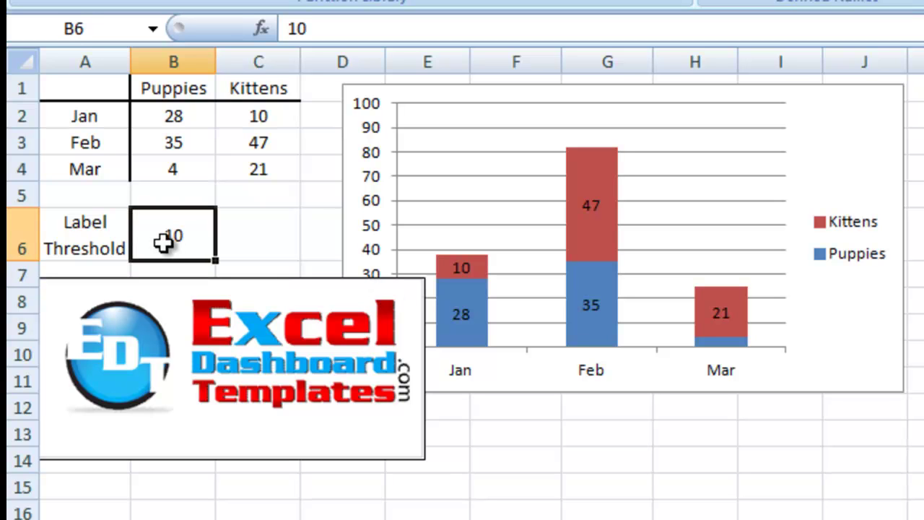
{"action": "type", "text": "35"}
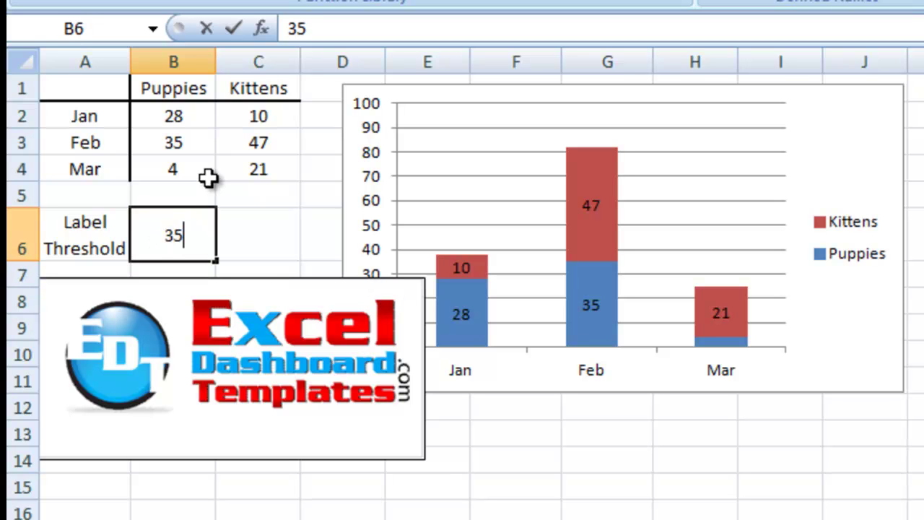
{"action": "left_click", "coordinate": [207, 178]}
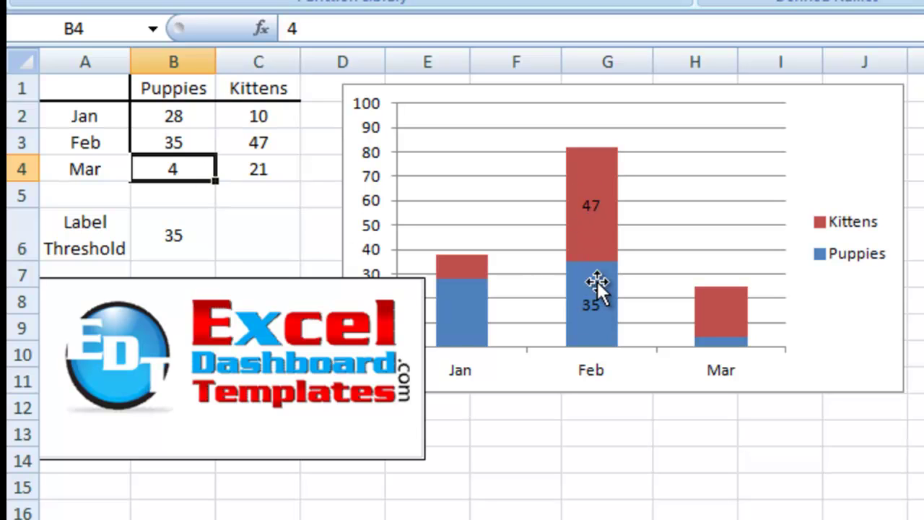
{"action": "left_click", "coordinate": [192, 242]}
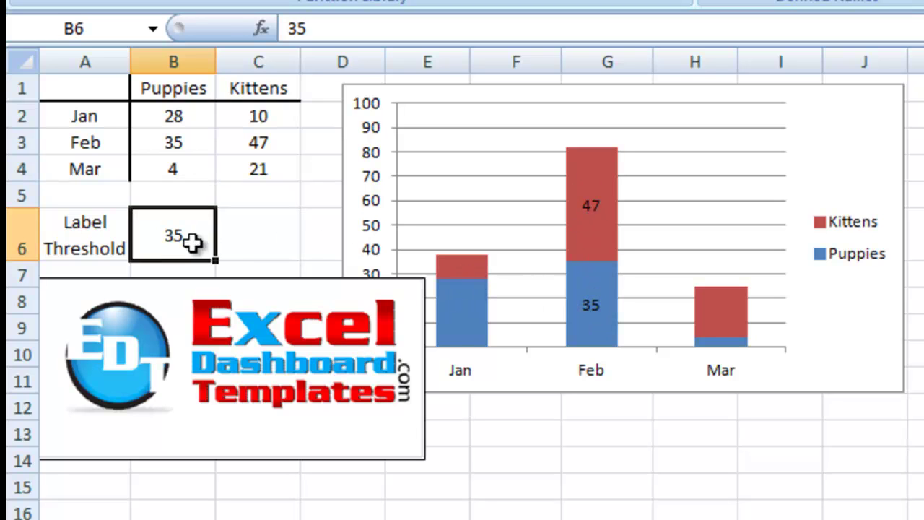
{"action": "type", "text": "30"}
{"action": "key", "text": "Return"}
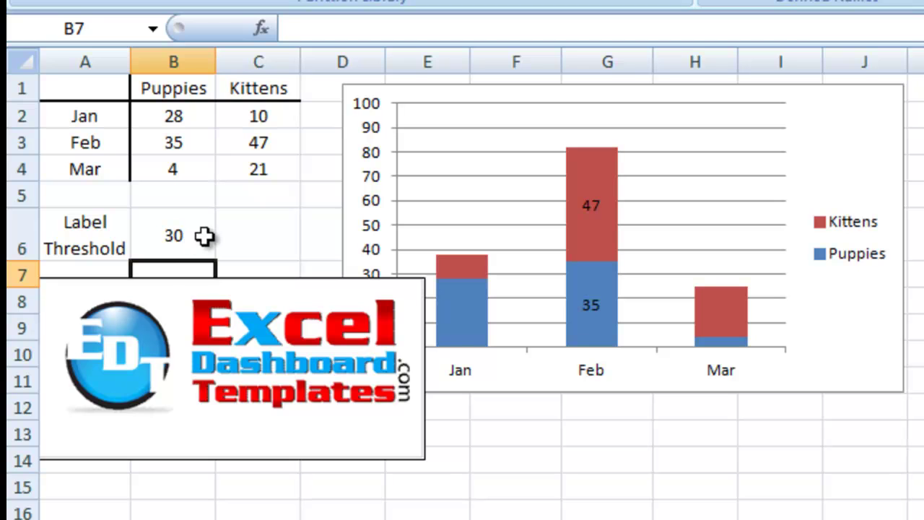
{"action": "left_click", "coordinate": [187, 230]}
{"action": "type", "text": "25"}
{"action": "key", "text": "Return"}
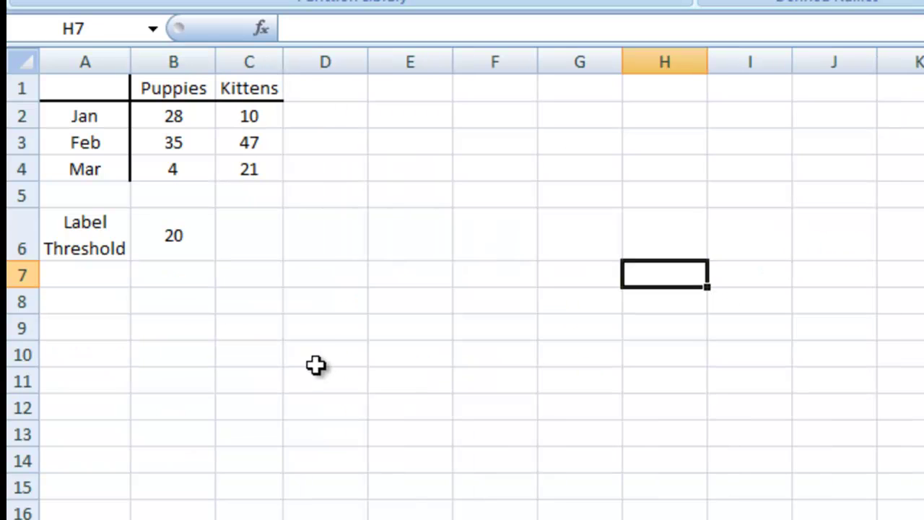
- Enter the heading 'Puppy Labels' in cell E1
{"action": "left_click", "coordinate": [291, 317]}
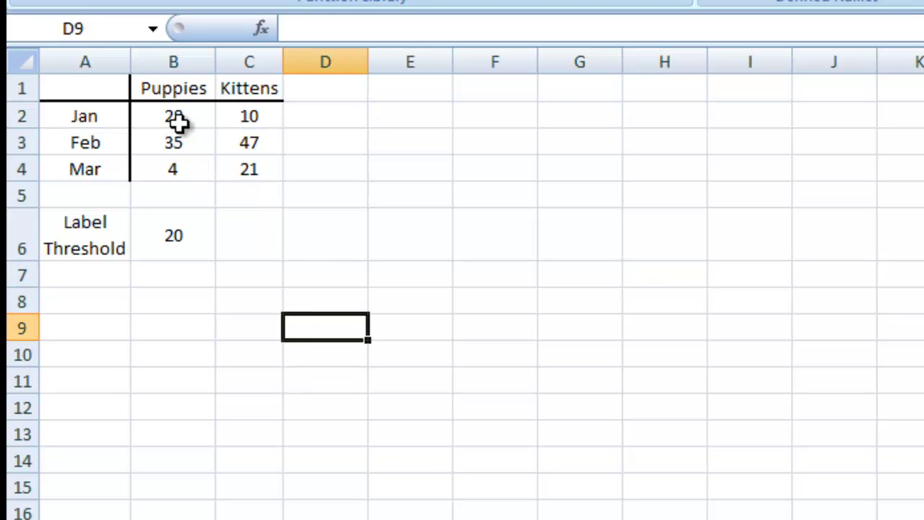
{"action": "left_click_drag", "start_coordinate": [103, 100], "coordinate": [280, 164]}
{"action": "left_click", "coordinate": [311, 218]}
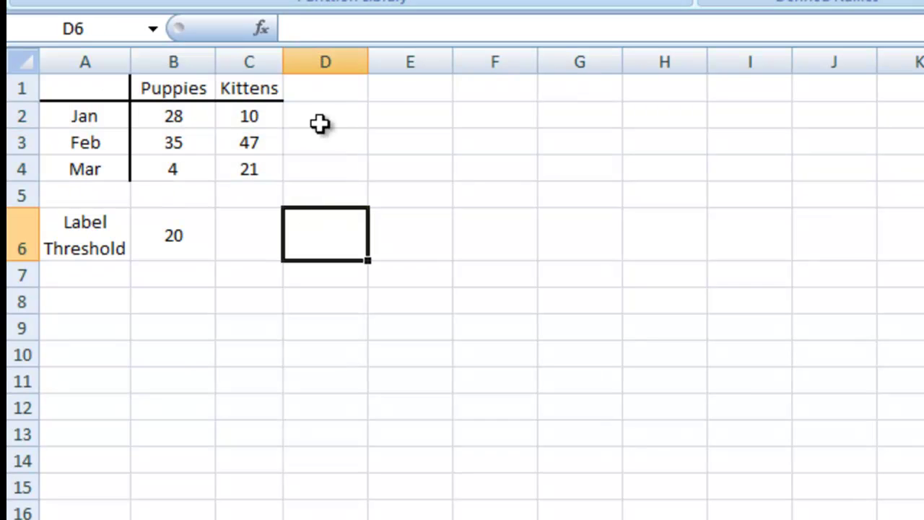
{"action": "left_click", "coordinate": [381, 94]}
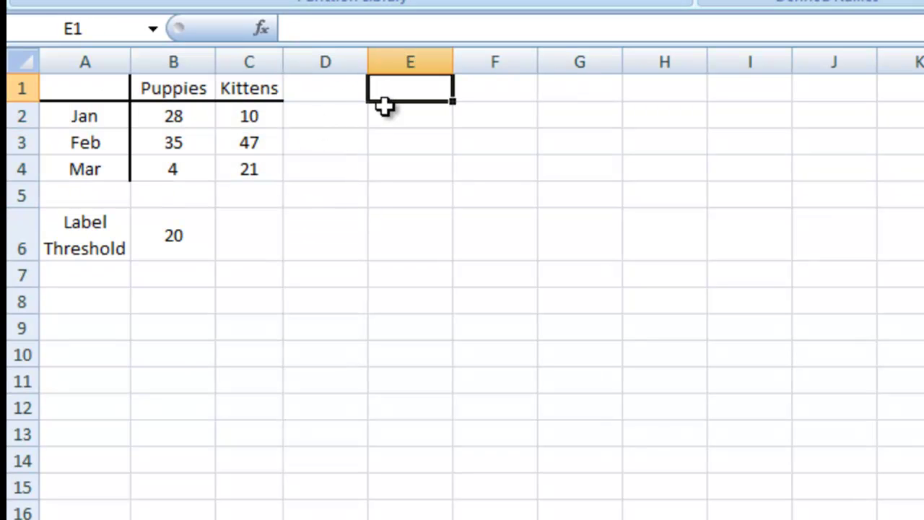
{"action": "type", "text": "PU"}
{"action": "type", "text": "uppl"}
{"action": "key", "text": "BackSpace"}
{"action": "type", "text": "y L"}
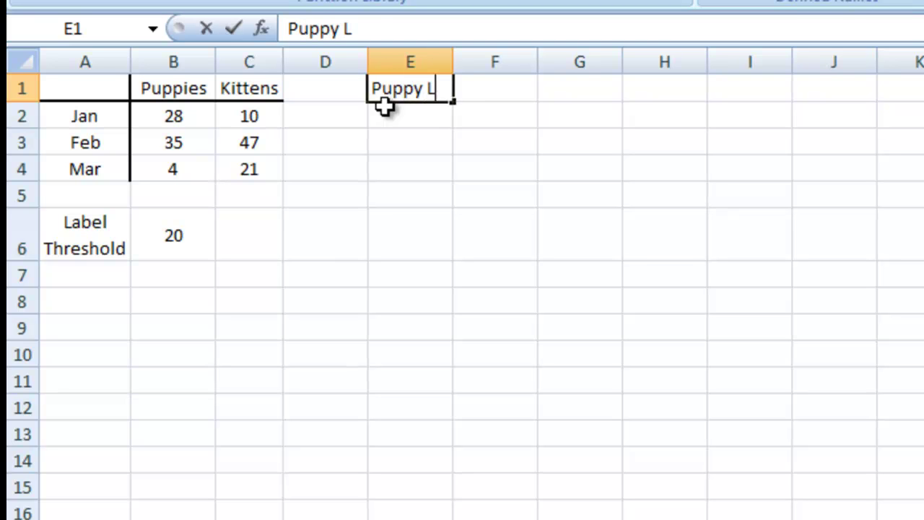
{"action": "type", "text": "abels"}
{"action": "key", "text": "Tab"}
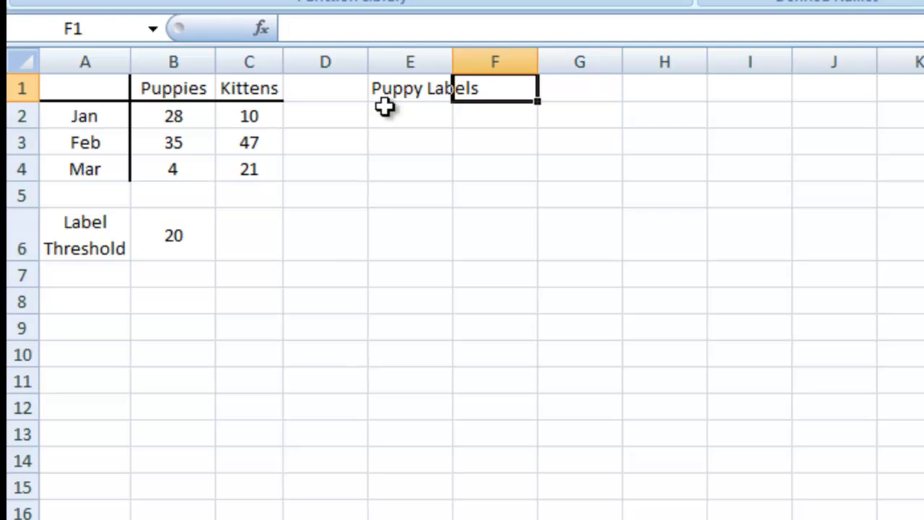
- Enter the heading 'Kitten Labels' in cell F1
{"action": "type", "text": "Kitten Lable"}
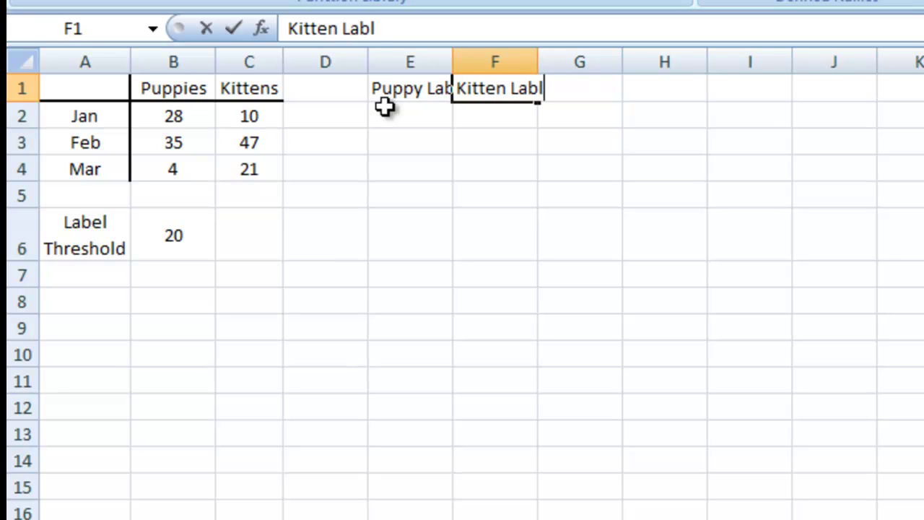
{"action": "key", "text": "BackSpace"}
{"action": "key", "text": "BackSpace"}
{"action": "type", "text": "els"}
{"action": "left_click", "coordinate": [383, 110]}
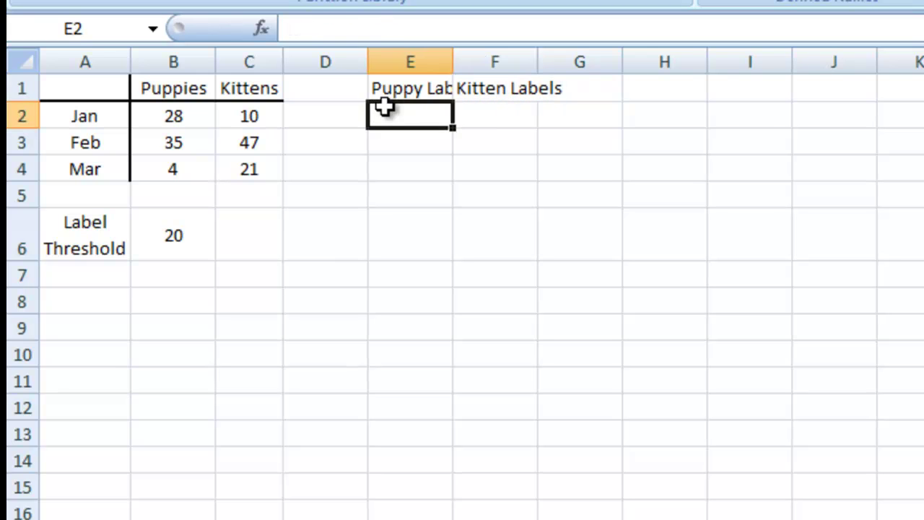
- AutoFit columns E and F so both headings show in full
{"action": "left_click_drag", "start_coordinate": [410, 59], "coordinate": [457, 65]}
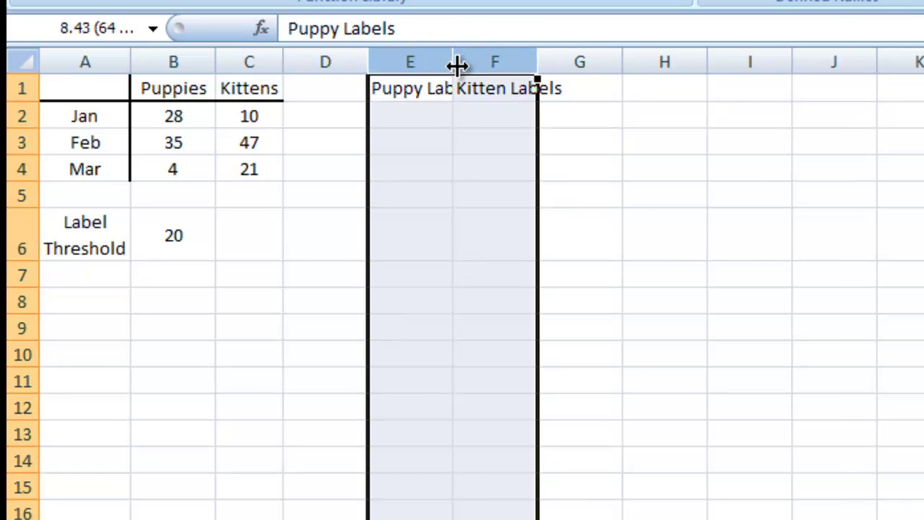
{"action": "double_click", "coordinate": [458, 64]}
{"action": "left_click", "coordinate": [441, 128]}
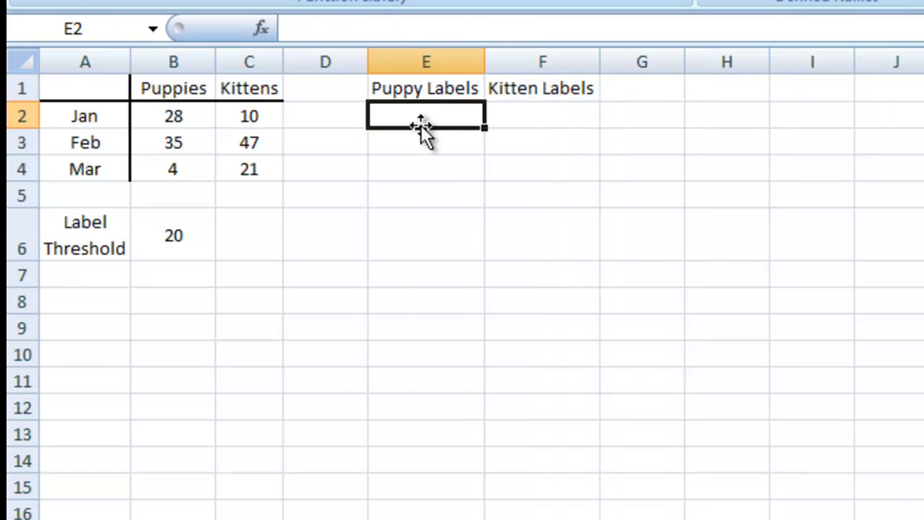
{"action": "left_click", "coordinate": [165, 241]}
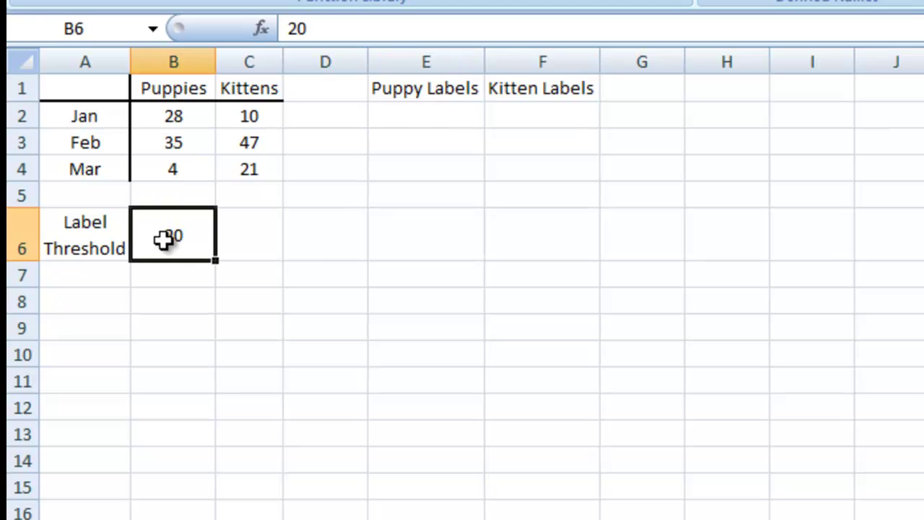
- Point out the Jan, Feb and Mar Puppies values 28, 35 and 4
{"action": "left_click", "coordinate": [178, 122]}
{"action": "left_click", "coordinate": [178, 142]}
{"action": "left_click", "coordinate": [177, 168]}
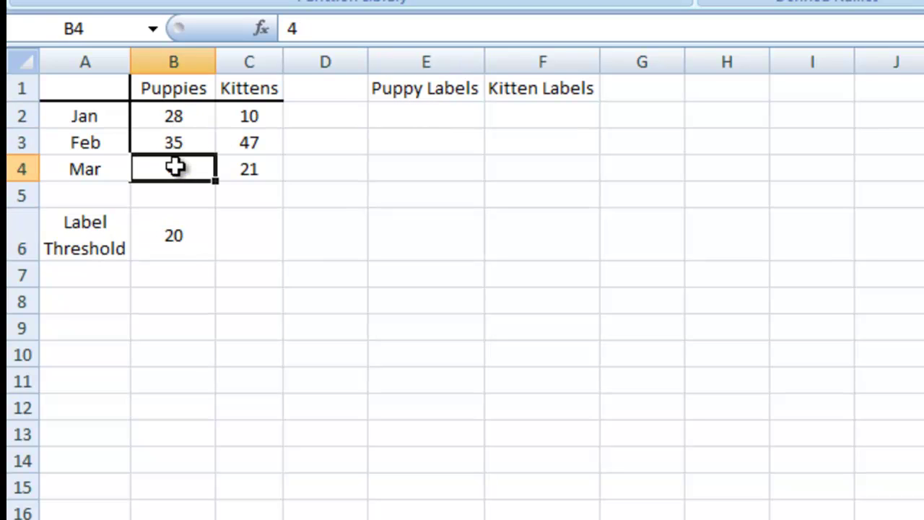
- Enter =IF(B2>=$B$6,B2,"") in E2, which shows 28
{"action": "left_click", "coordinate": [401, 112]}
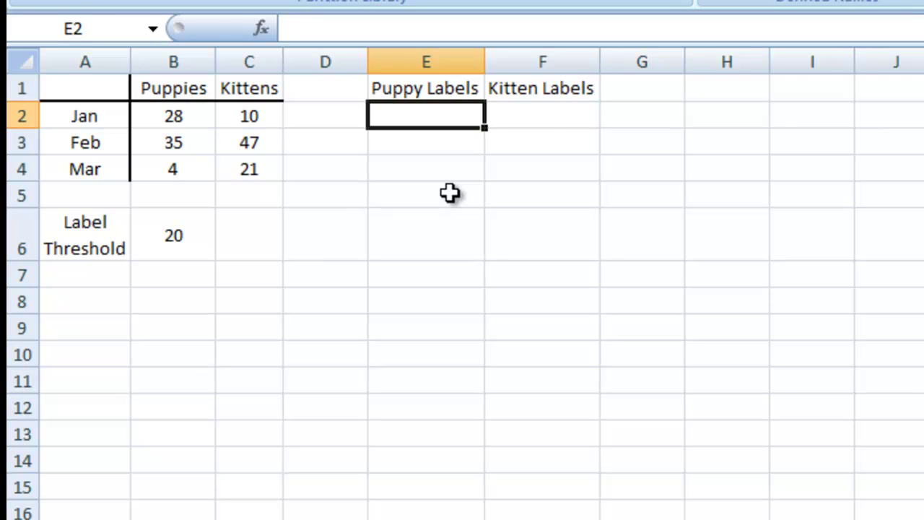
{"action": "type", "text": "=if"}
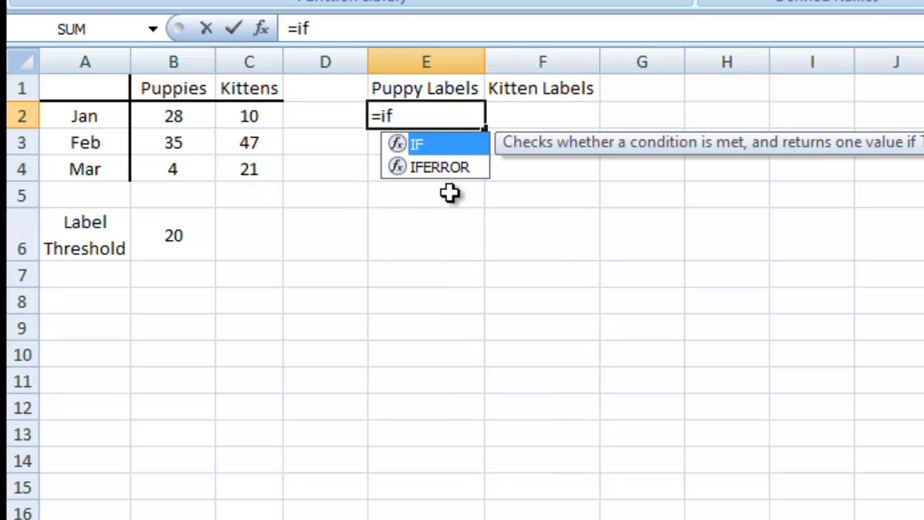
{"action": "type", "text": "("}
{"action": "left_click", "coordinate": [180, 117]}
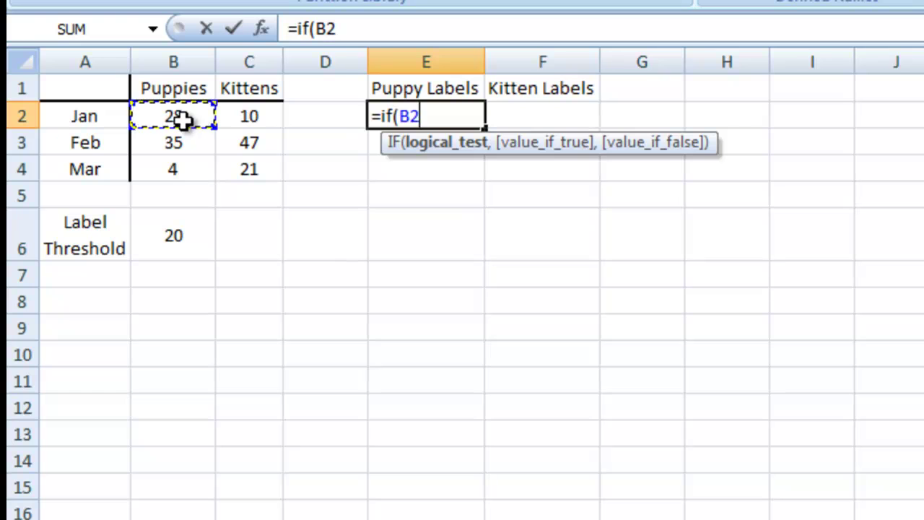
{"action": "type", "text": ">="}
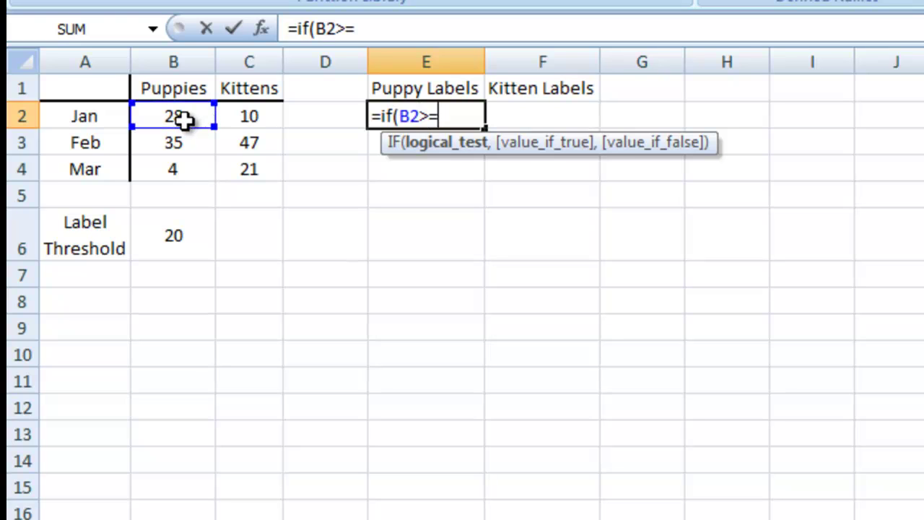
{"action": "left_click", "coordinate": [173, 235]}
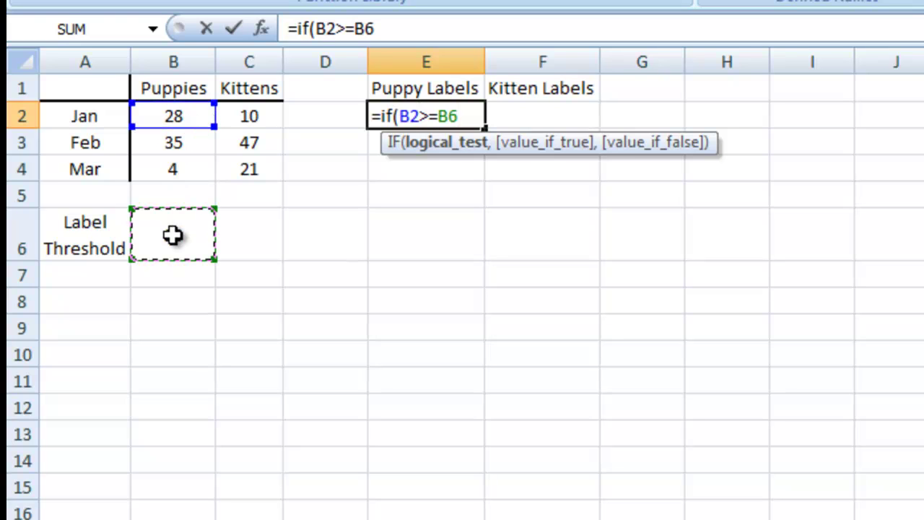
{"action": "key", "text": "F4"}
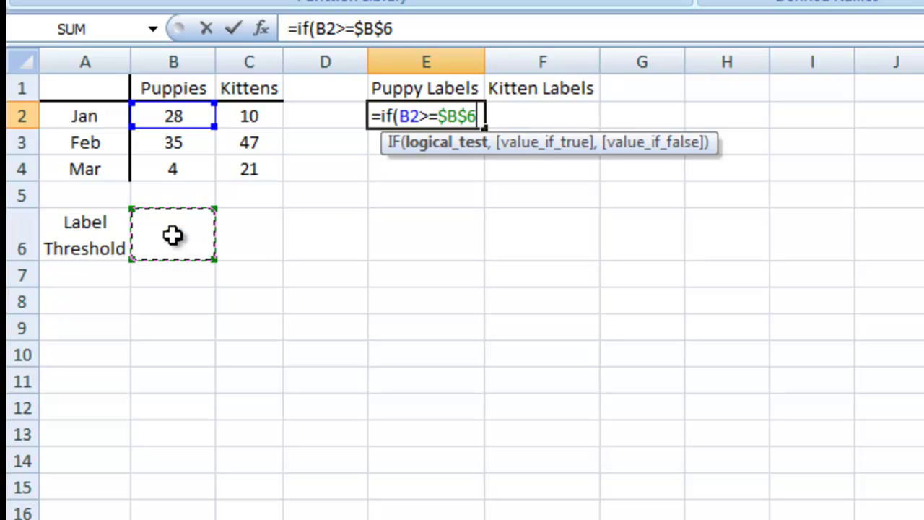
{"action": "type", "text": ","}
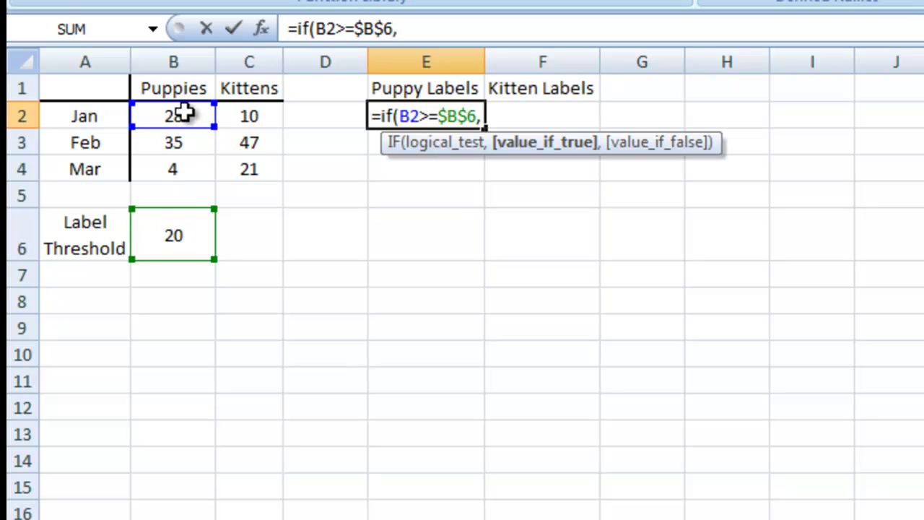
{"action": "left_click", "coordinate": [185, 114]}
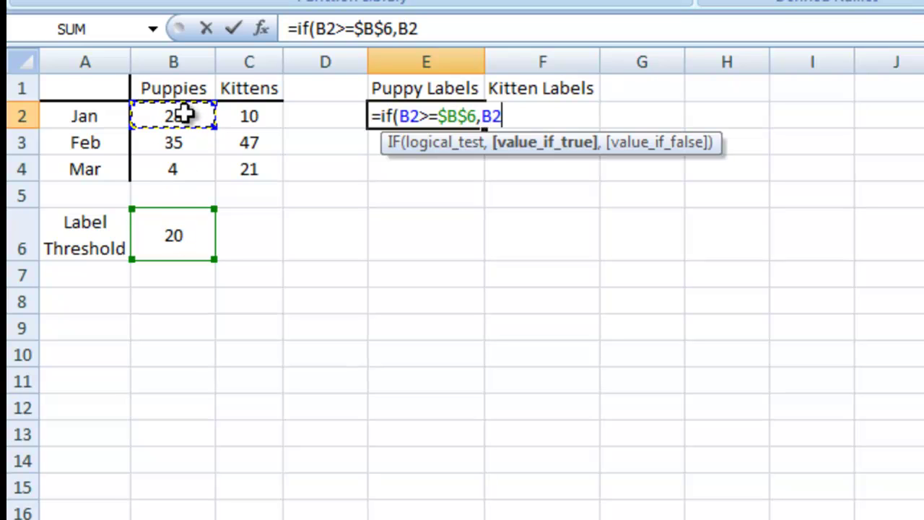
{"action": "type", "text": ","}
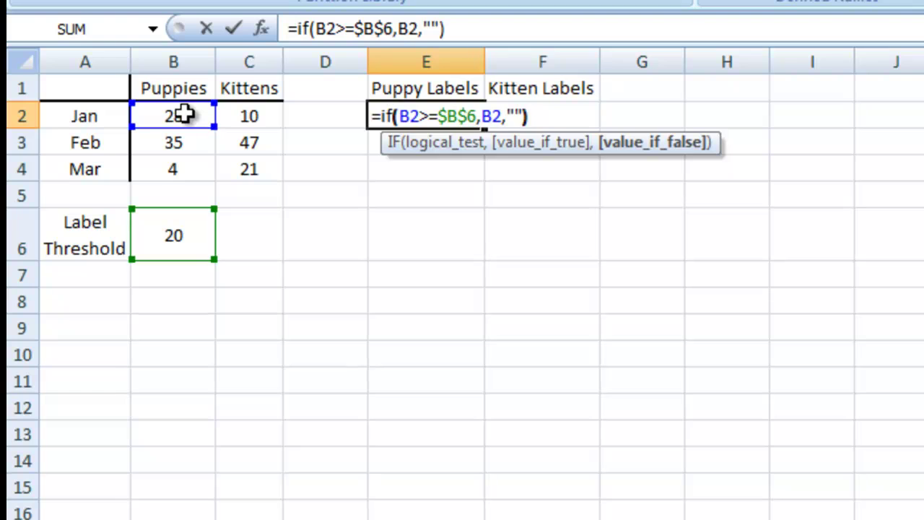
{"action": "key", "text": "Return"}
{"action": "left_click", "coordinate": [417, 122]}
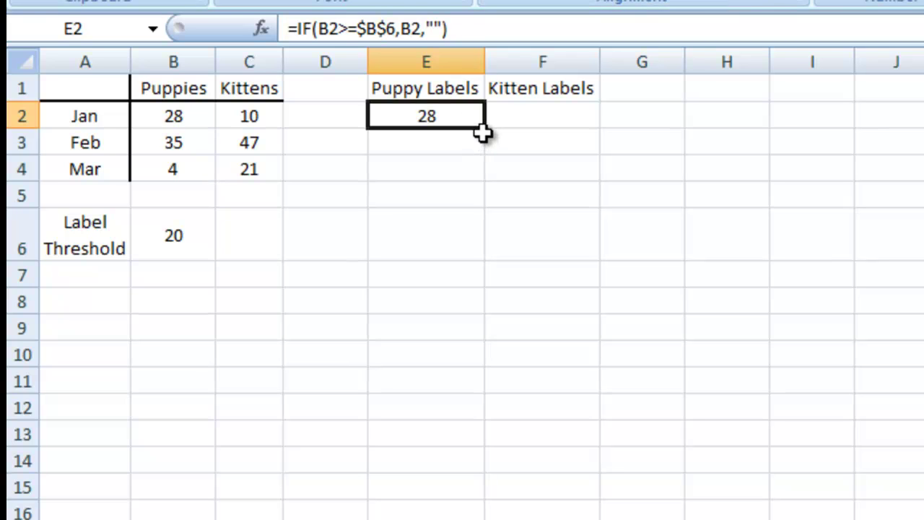
- Fill the E2 IF formula down to E4 and across to F4
{"action": "left_click_drag", "start_coordinate": [486, 130], "coordinate": [556, 174]}
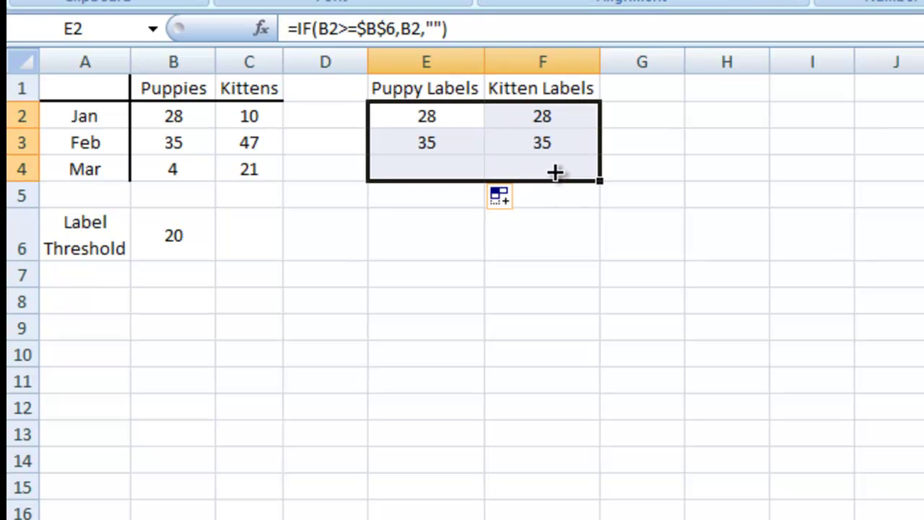
{"action": "left_click", "coordinate": [520, 138]}
{"action": "left_click", "coordinate": [148, 232]}
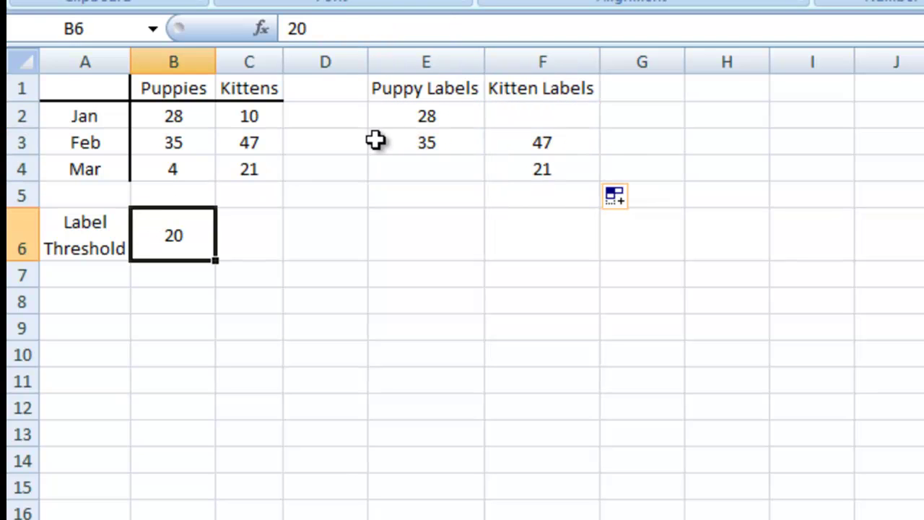
{"action": "left_click", "coordinate": [165, 174]}
{"action": "left_click", "coordinate": [277, 111]}
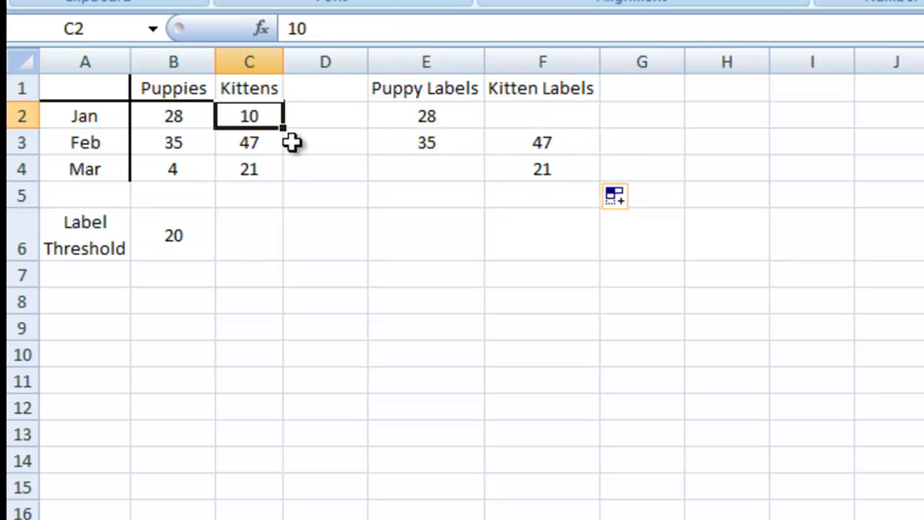
{"action": "left_click", "coordinate": [419, 117]}
- Set the Label Threshold to 25, blanking the Mar kitten label of 21
{"action": "left_click", "coordinate": [203, 218]}
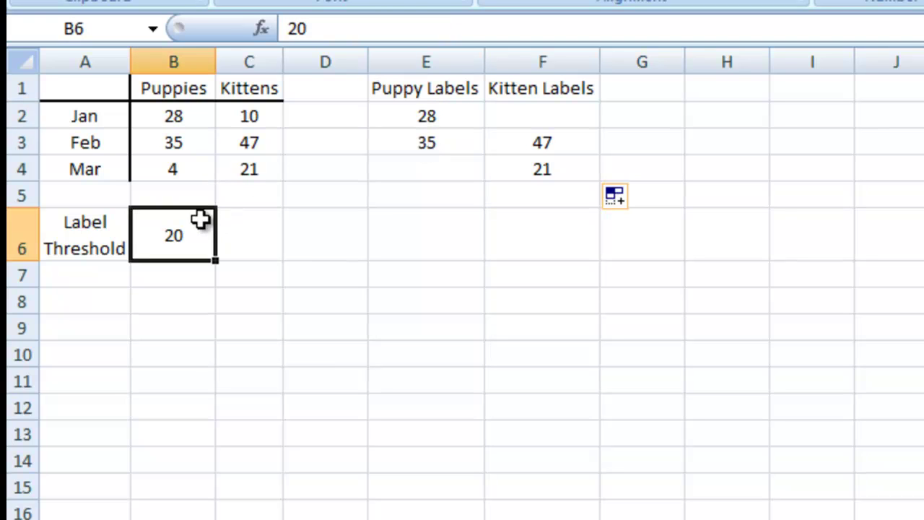
{"action": "type", "text": "25"}
{"action": "key", "text": "Return"}
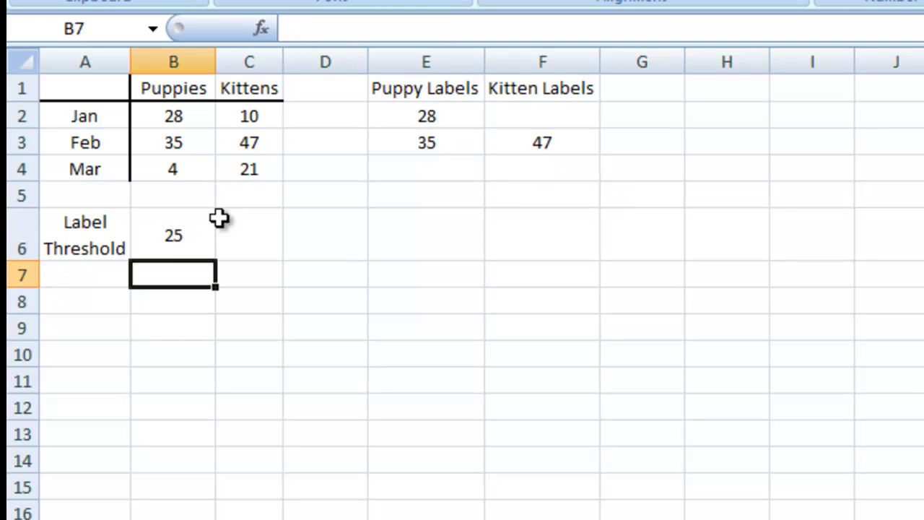
{"action": "left_click", "coordinate": [275, 167]}
{"action": "left_click", "coordinate": [497, 170]}
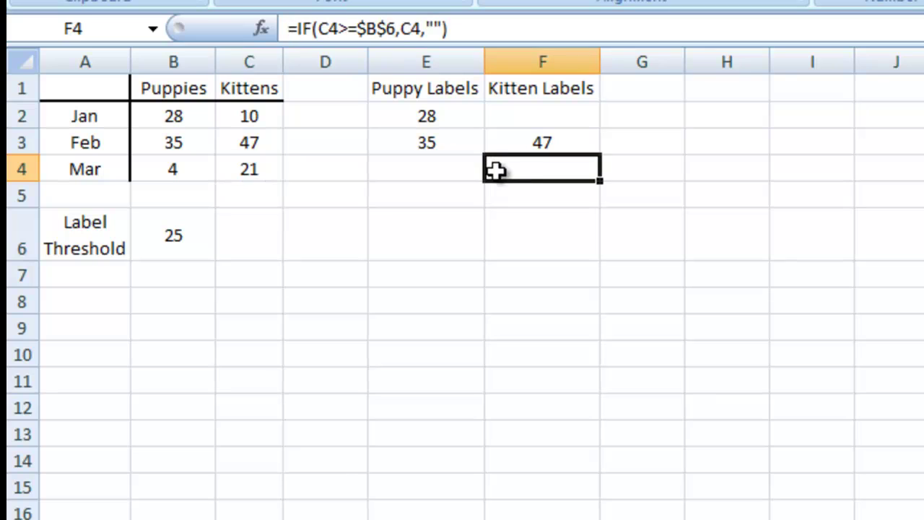
- Raise the Label Threshold to 35, then to 36
{"action": "left_click", "coordinate": [192, 238]}
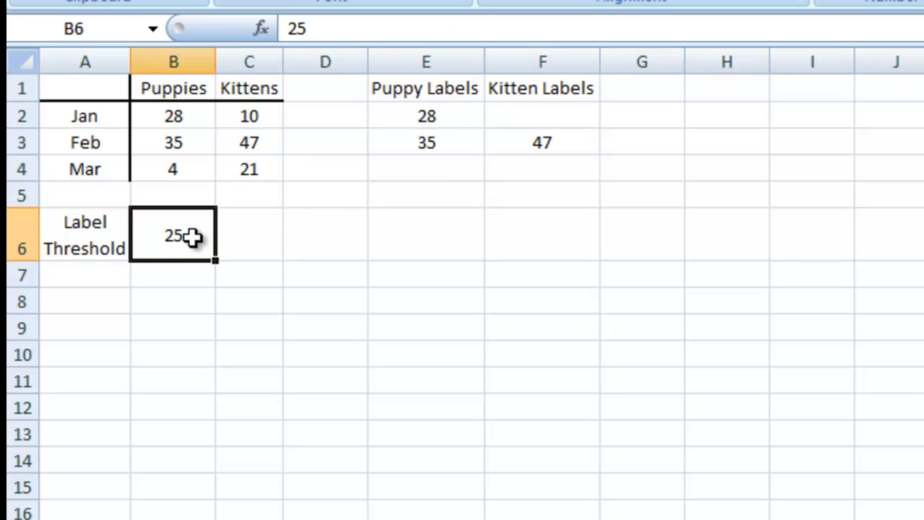
{"action": "type", "text": "35"}
{"action": "key", "text": "Return"}
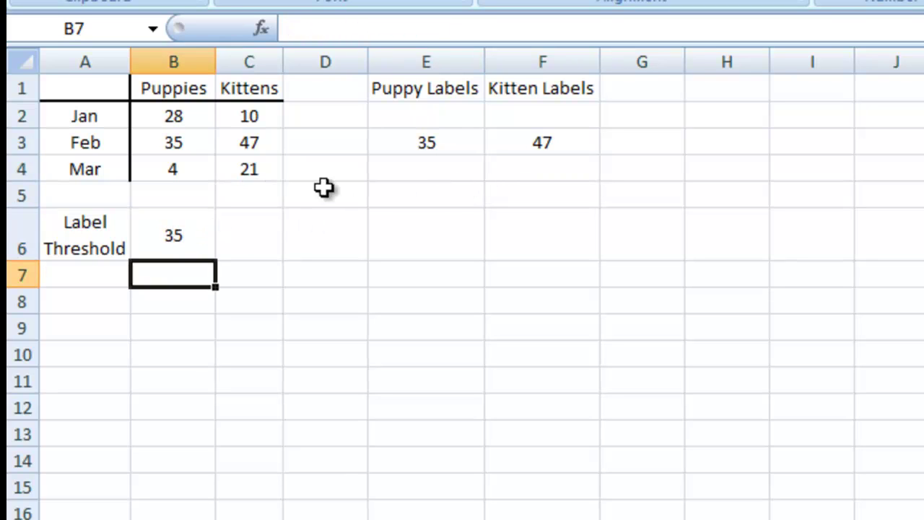
{"action": "left_click_drag", "start_coordinate": [438, 142], "coordinate": [489, 138]}
{"action": "left_click", "coordinate": [176, 224]}
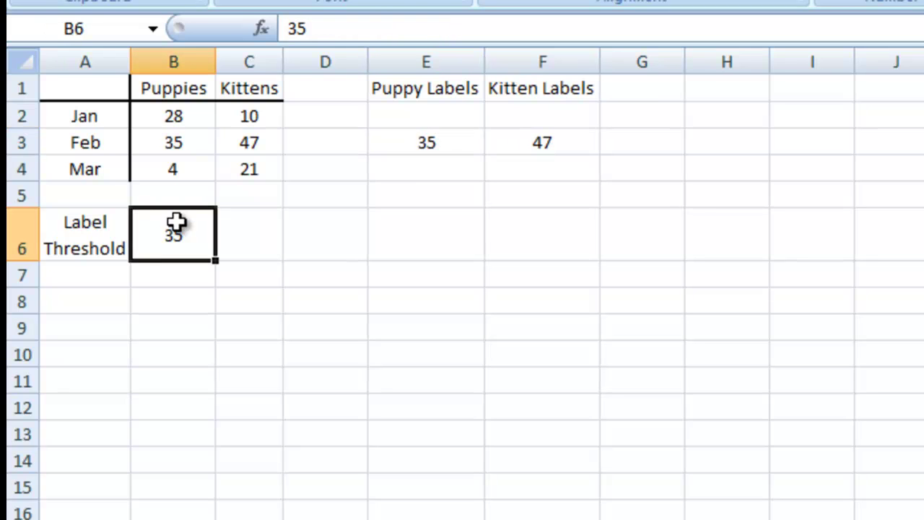
{"action": "type", "text": "36"}
{"action": "key", "text": "Return"}
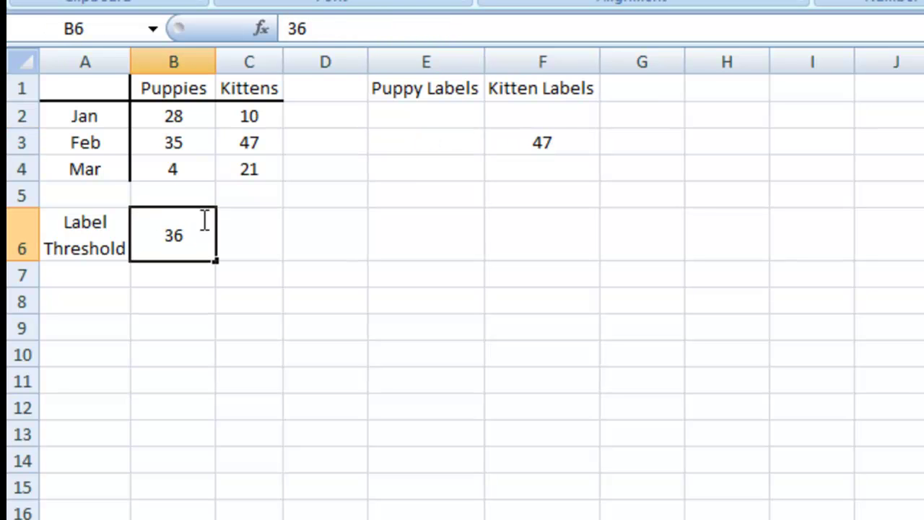
- Review the label table E2:F4, where only Feb's 47 kitten label remains
{"action": "left_click", "coordinate": [562, 140]}
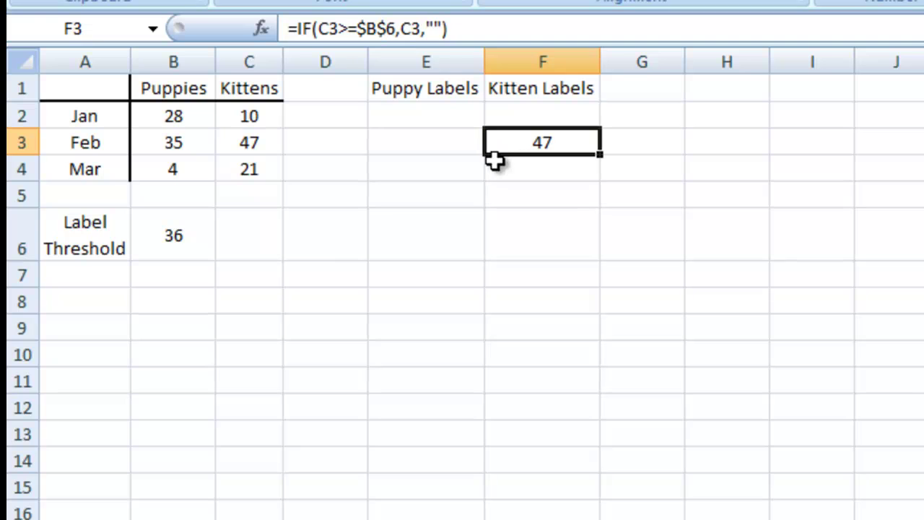
{"action": "left_click", "coordinate": [208, 226]}
{"action": "left_click_drag", "start_coordinate": [415, 124], "coordinate": [480, 179]}
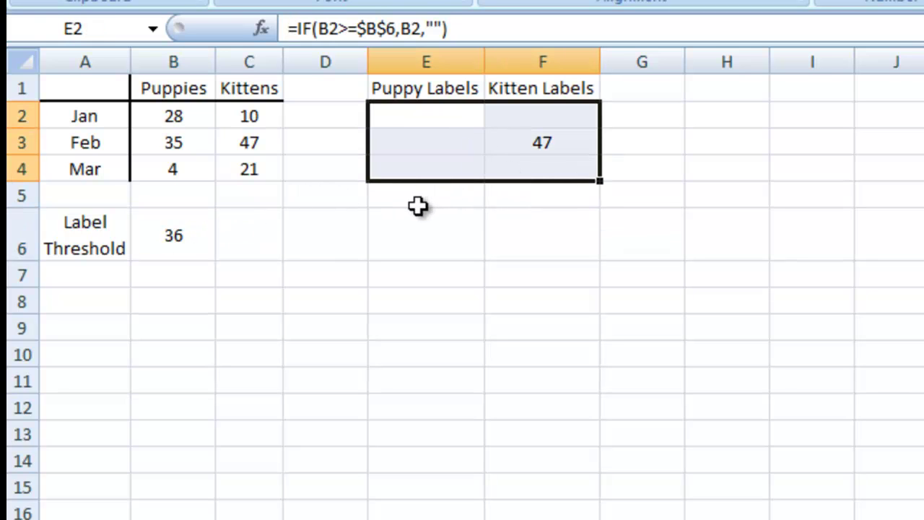
{"action": "left_click", "coordinate": [420, 202]}
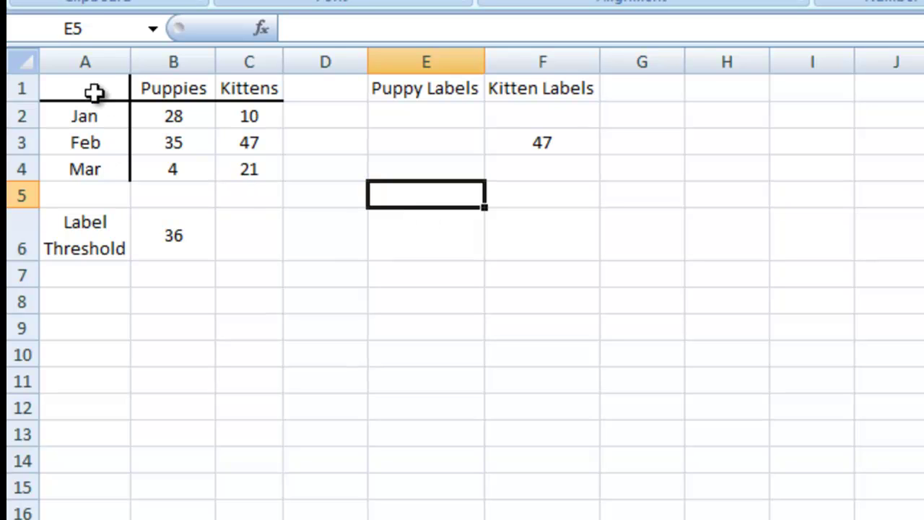
{"action": "left_click", "coordinate": [95, 93]}
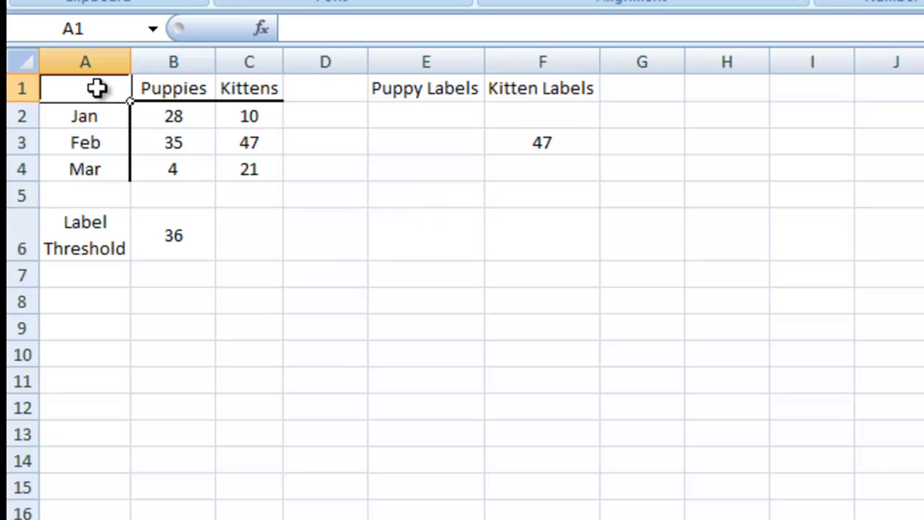
- Insert a stacked column chart from the data in A1:C4
{"action": "left_click_drag", "start_coordinate": [98, 87], "coordinate": [252, 168]}
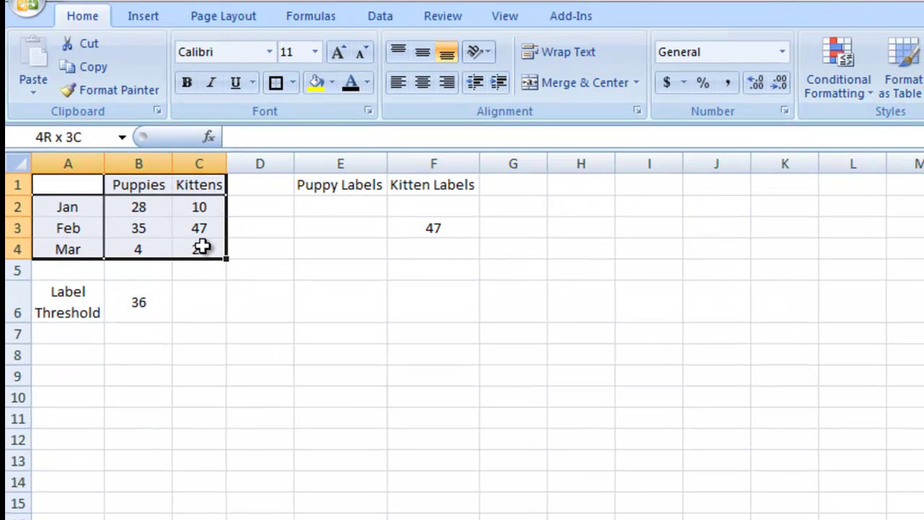
{"action": "left_click_drag", "start_coordinate": [202, 247], "coordinate": [204, 252]}
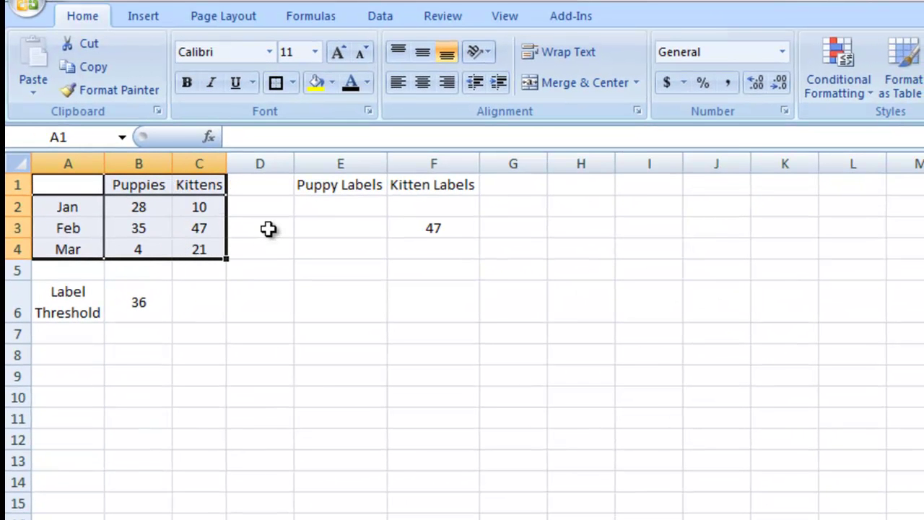
{"action": "left_click", "coordinate": [145, 19]}
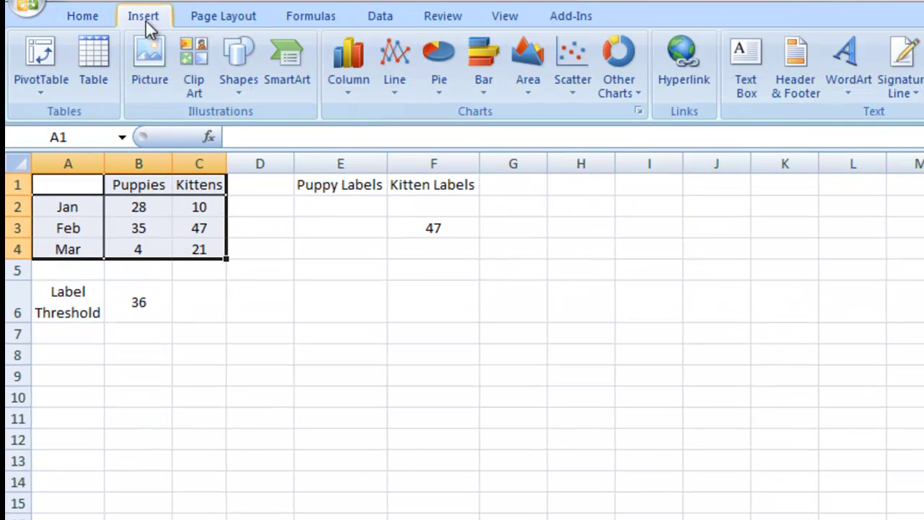
{"action": "left_click", "coordinate": [339, 83]}
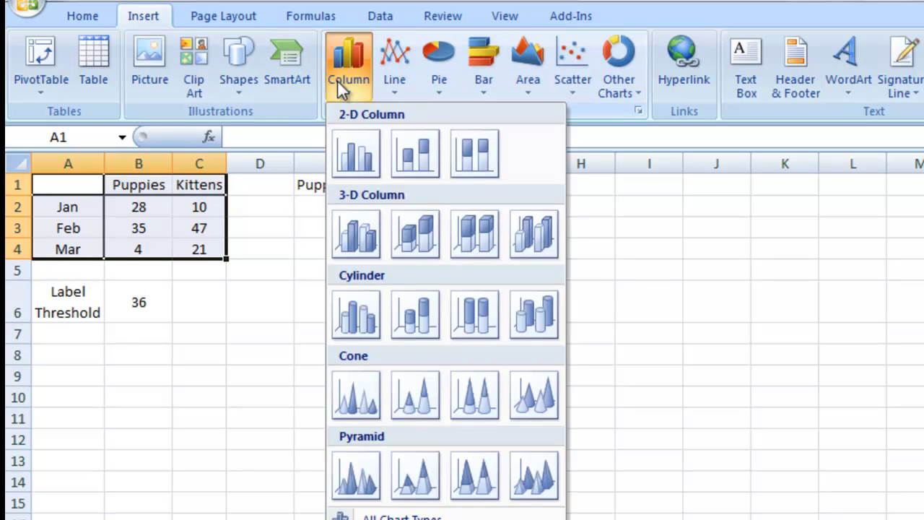
{"action": "left_click", "coordinate": [400, 157]}
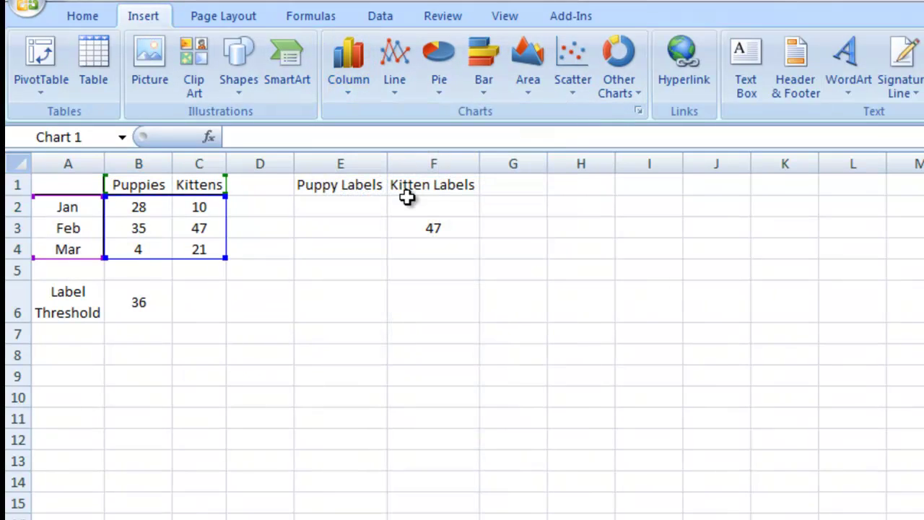
- Move the chart below the data table and shrink it
{"action": "left_click_drag", "start_coordinate": [609, 301], "coordinate": [290, 263]}
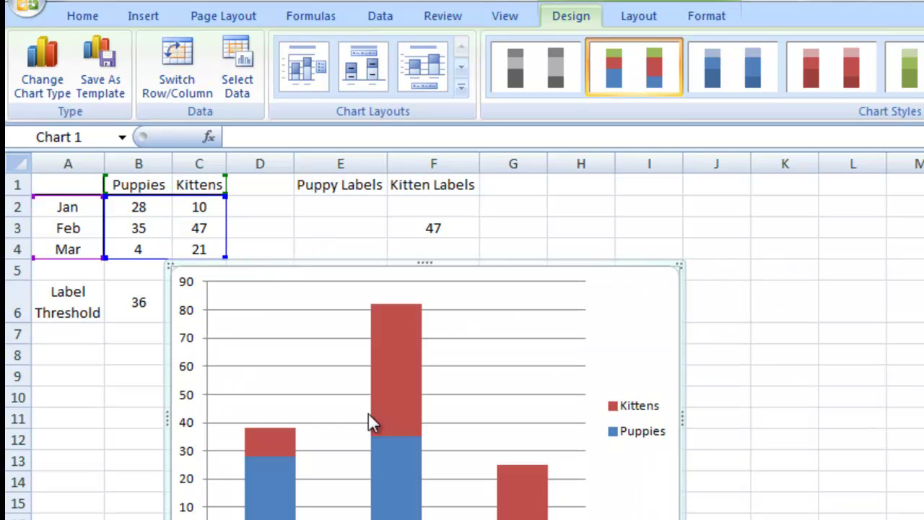
{"action": "left_click_drag", "start_coordinate": [681, 517], "coordinate": [620, 506]}
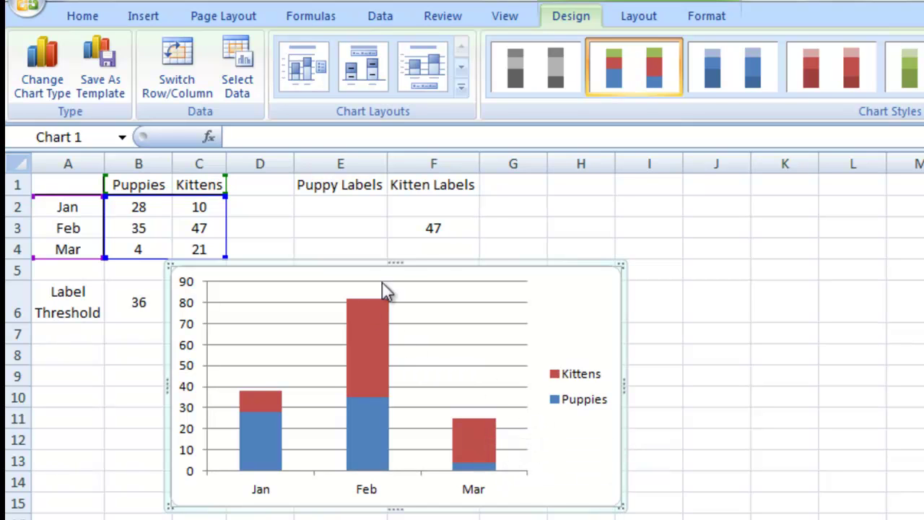
{"action": "left_click_drag", "start_coordinate": [377, 265], "coordinate": [382, 265]}
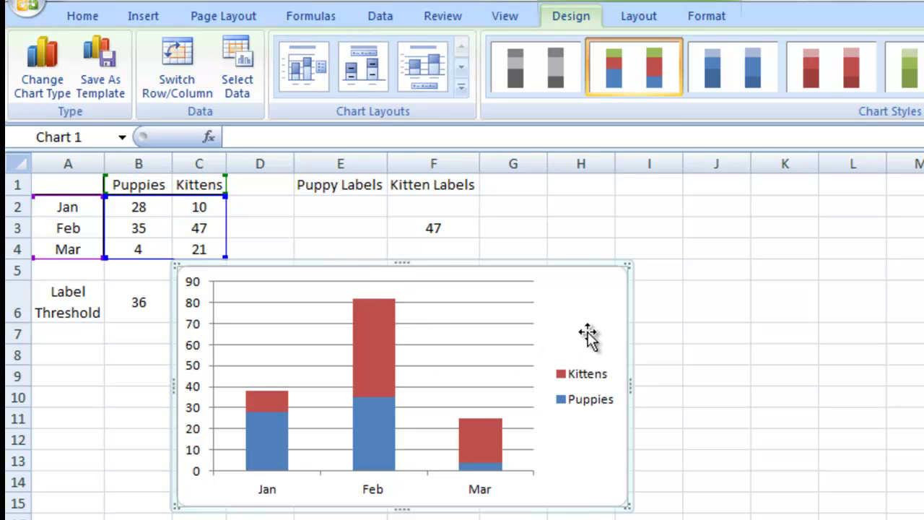
{"action": "left_click", "coordinate": [634, 17]}
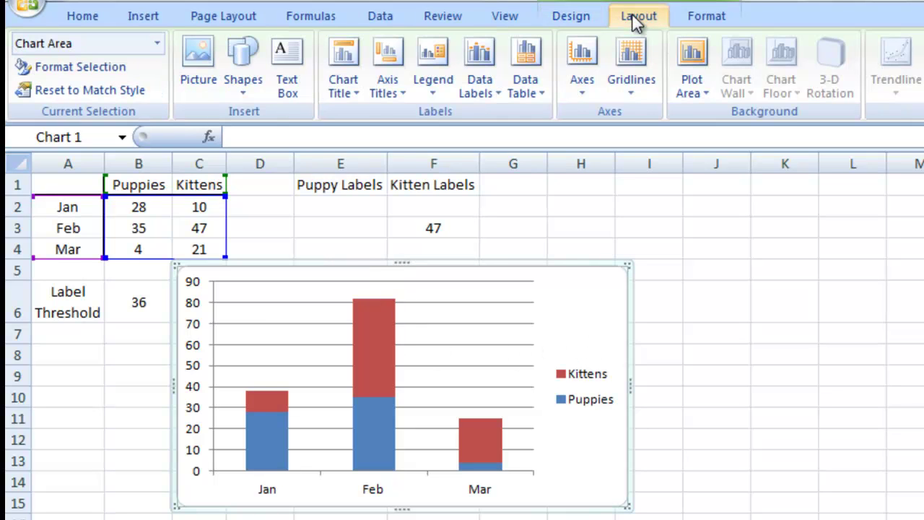
- Add centred data labels to every column segment: 28, 10, 35, 47, 4, 21
{"action": "left_click", "coordinate": [489, 83]}
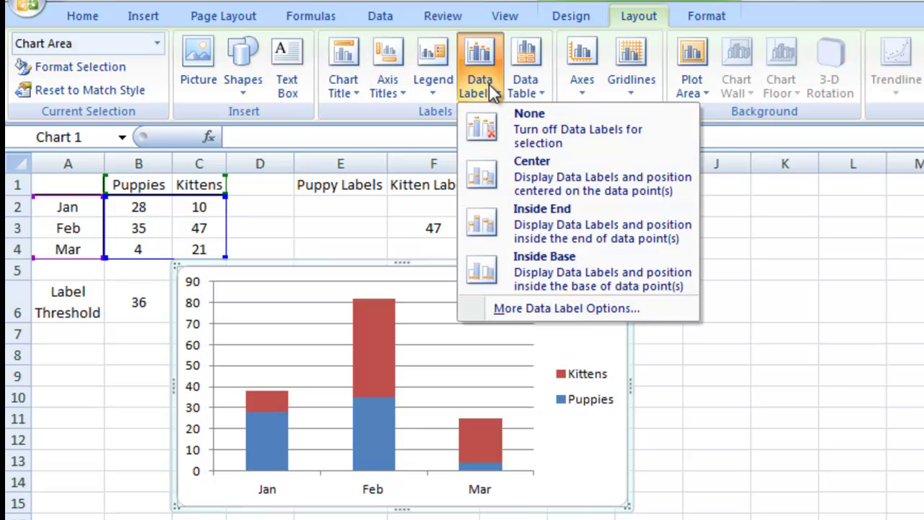
{"action": "left_click", "coordinate": [562, 167]}
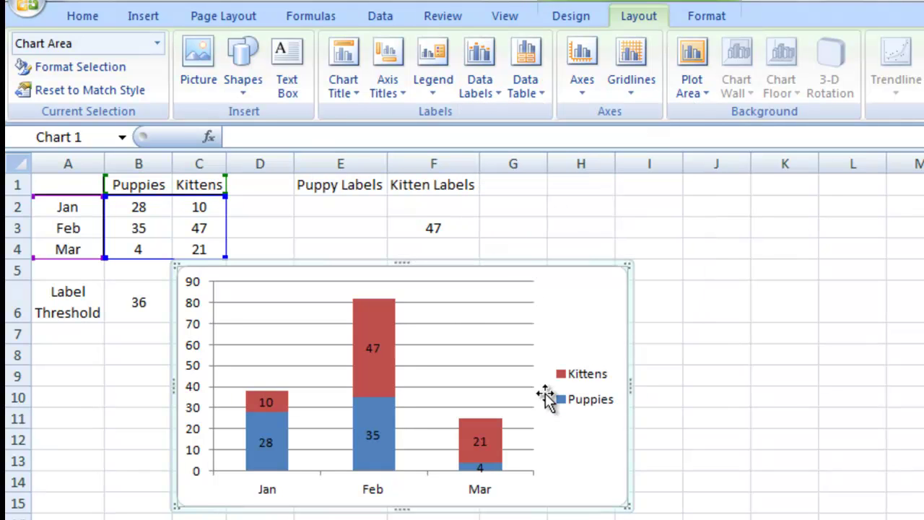
{"action": "left_click", "coordinate": [137, 303]}
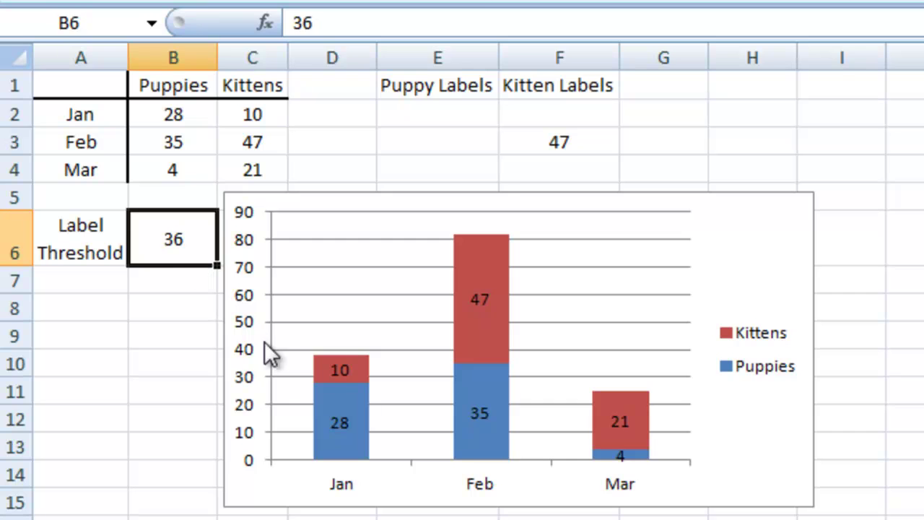
- Link the Jan Kittens data label to cell F2
{"action": "left_click", "coordinate": [342, 374]}
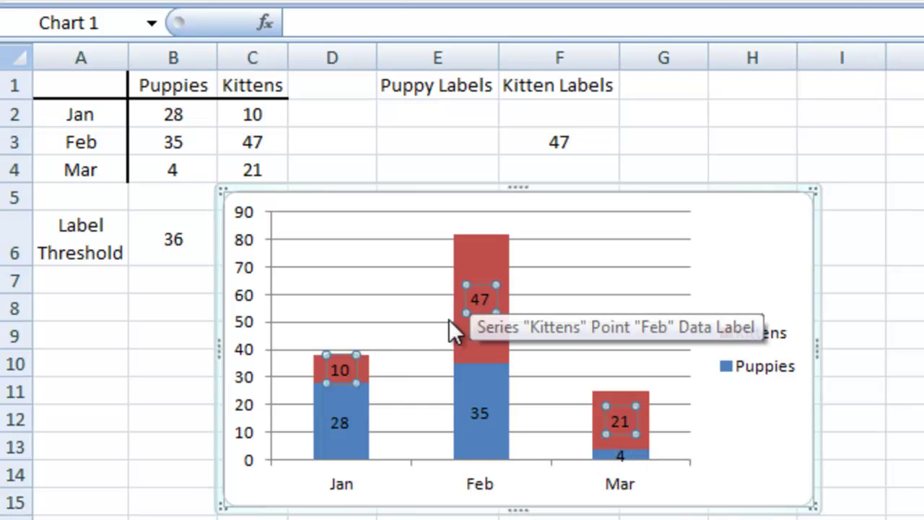
{"action": "left_click", "coordinate": [336, 371]}
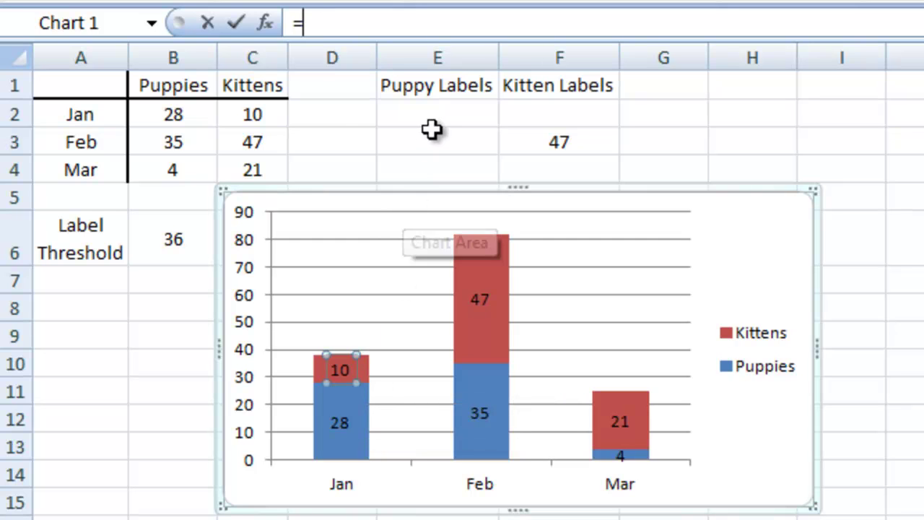
{"action": "left_click", "coordinate": [522, 114]}
{"action": "key", "text": "Return"}
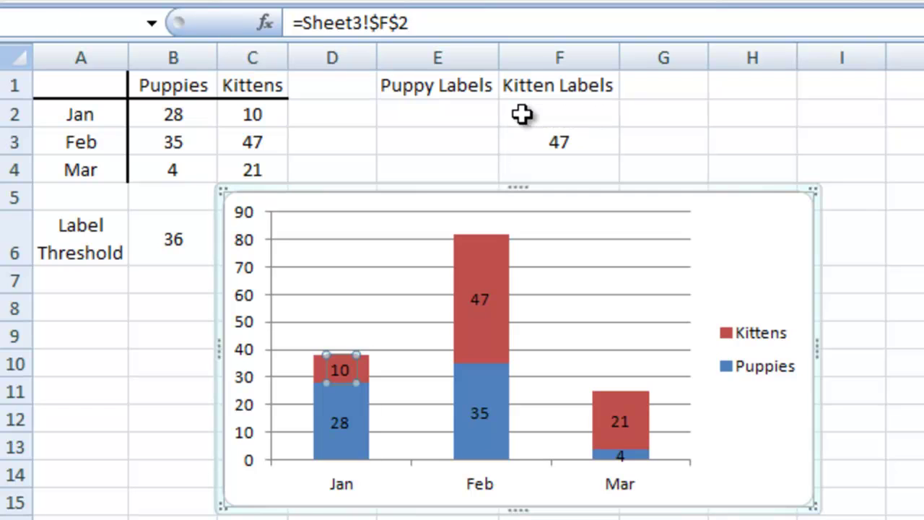
- Set the Label Threshold in B6 to 4
{"action": "left_click", "coordinate": [192, 251]}
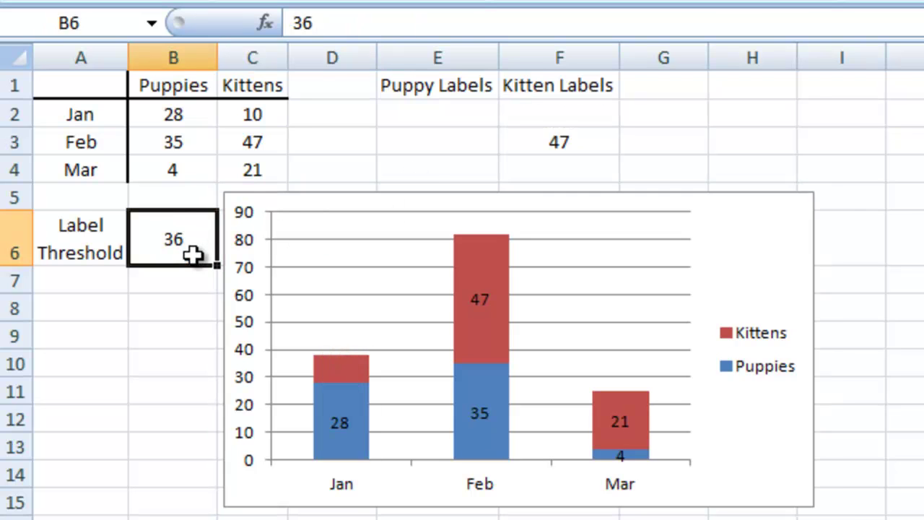
{"action": "type", "text": "4"}
{"action": "key", "text": "Return"}
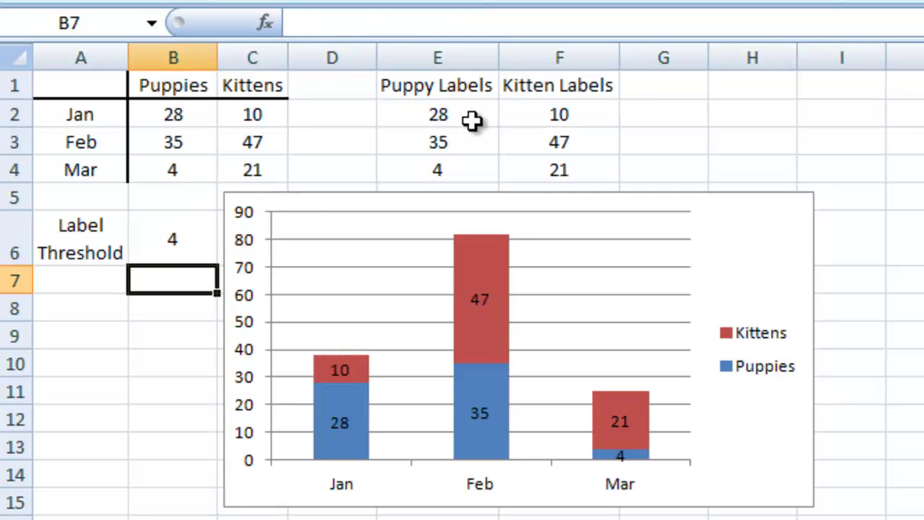
- Link the Jan Puppies label to E2 and the Feb Kittens label to F3
{"action": "left_click", "coordinate": [347, 426]}
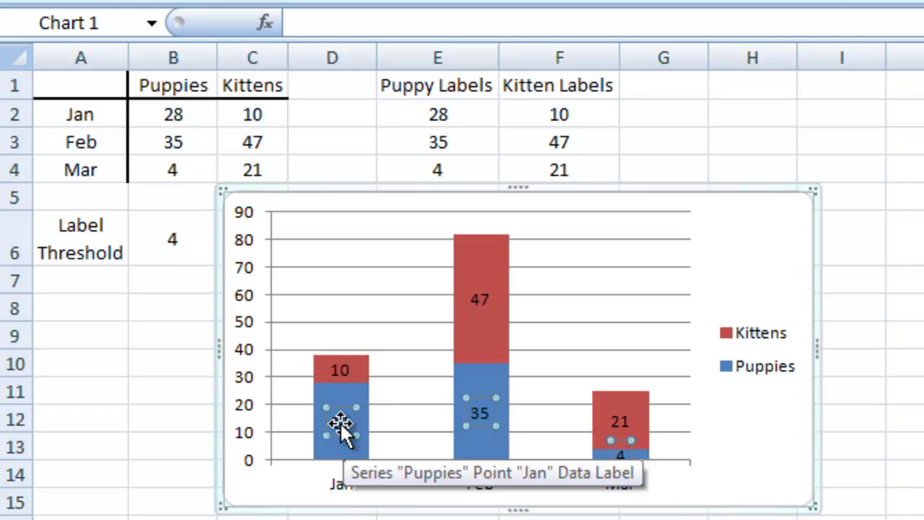
{"action": "left_click", "coordinate": [341, 426]}
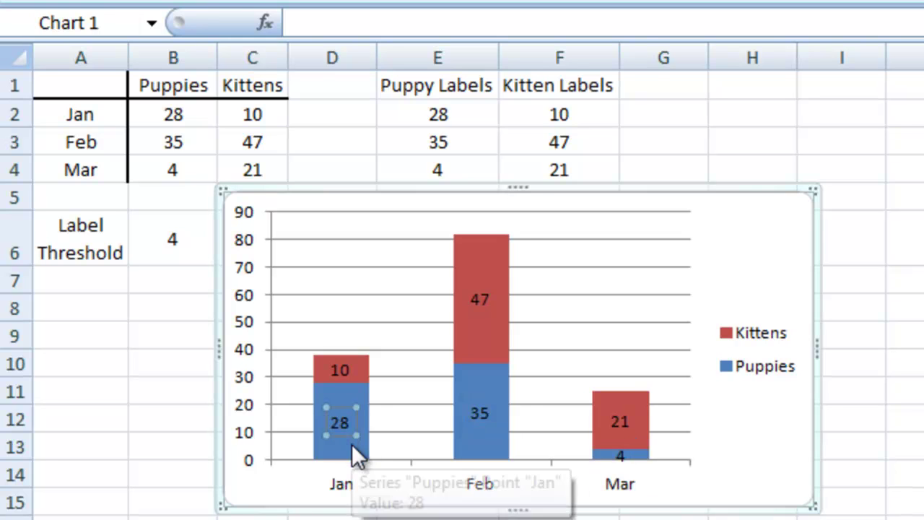
{"action": "type", "text": "="}
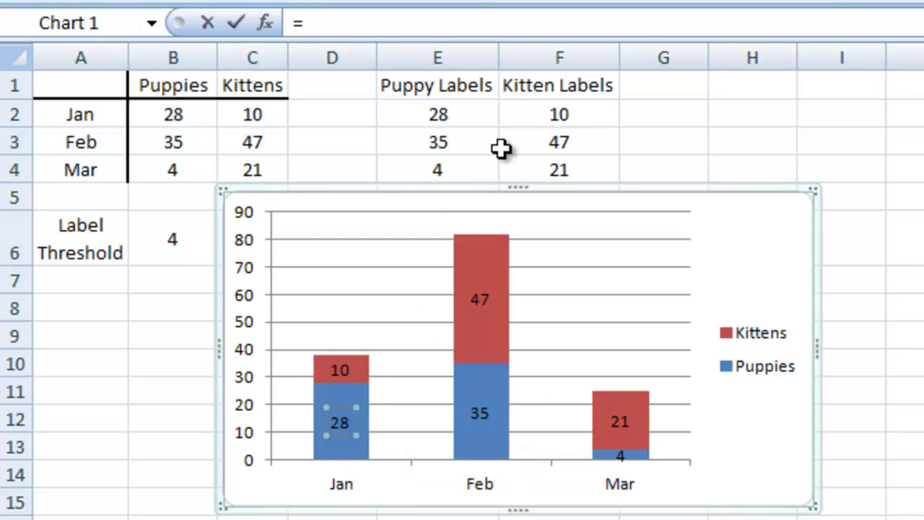
{"action": "left_click", "coordinate": [474, 121]}
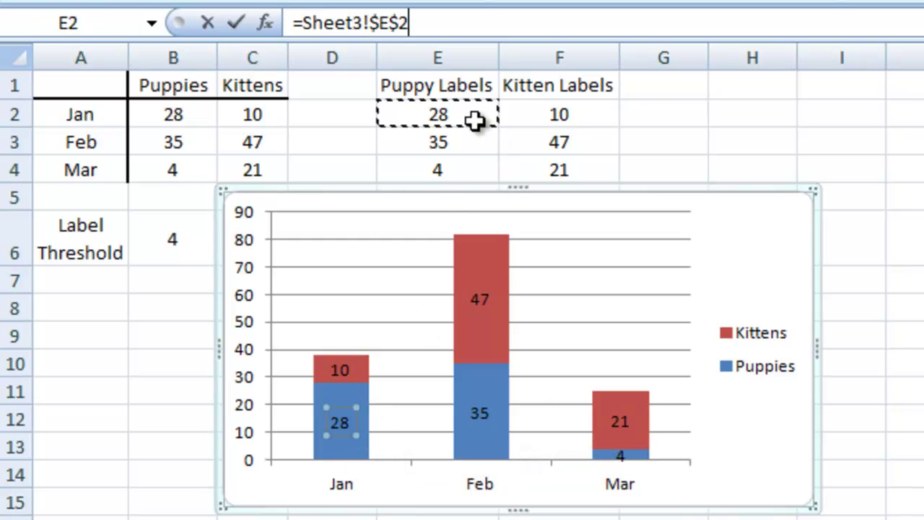
{"action": "key", "text": "Return"}
{"action": "left_click", "coordinate": [480, 299]}
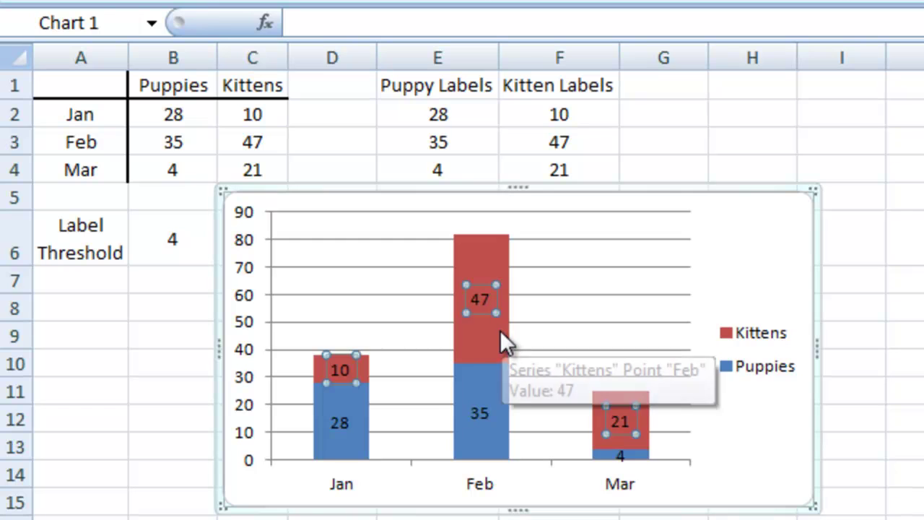
{"action": "left_click", "coordinate": [482, 297]}
{"action": "type", "text": "="}
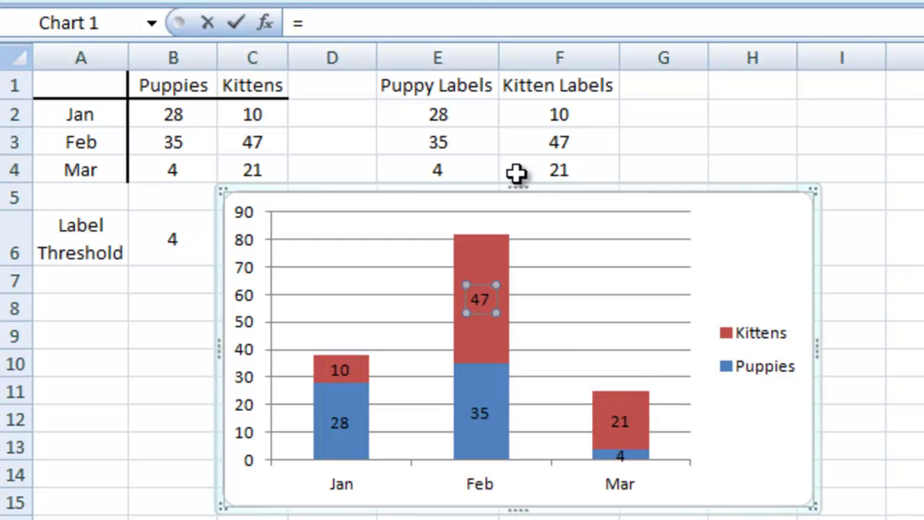
{"action": "left_click", "coordinate": [545, 141]}
{"action": "key", "text": "Return"}
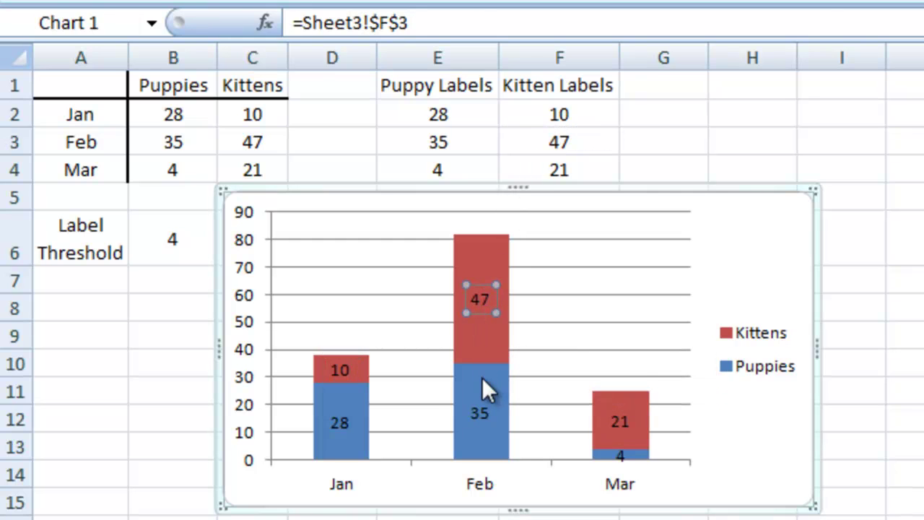
- Link the Feb Puppies label to E3 and the Mar Kittens label to F4
{"action": "left_click", "coordinate": [479, 412]}
{"action": "left_click", "coordinate": [480, 413]}
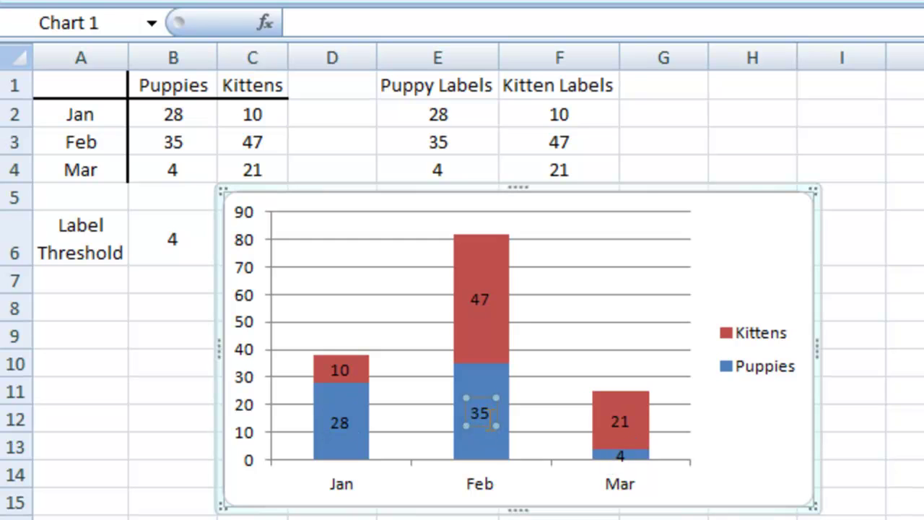
{"action": "type", "text": "="}
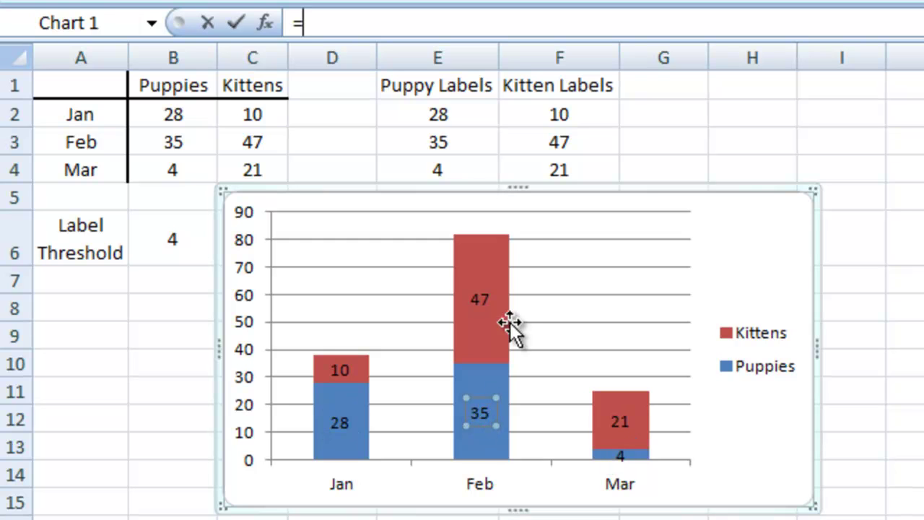
{"action": "left_click", "coordinate": [471, 144]}
{"action": "key", "text": "Return"}
{"action": "left_click", "coordinate": [619, 423]}
{"action": "left_click", "coordinate": [622, 423]}
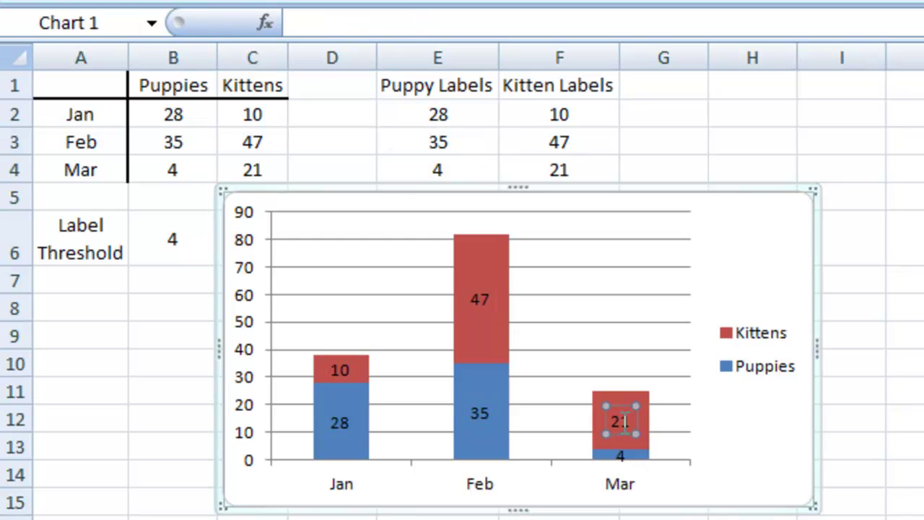
{"action": "type", "text": "="}
{"action": "left_click", "coordinate": [546, 169]}
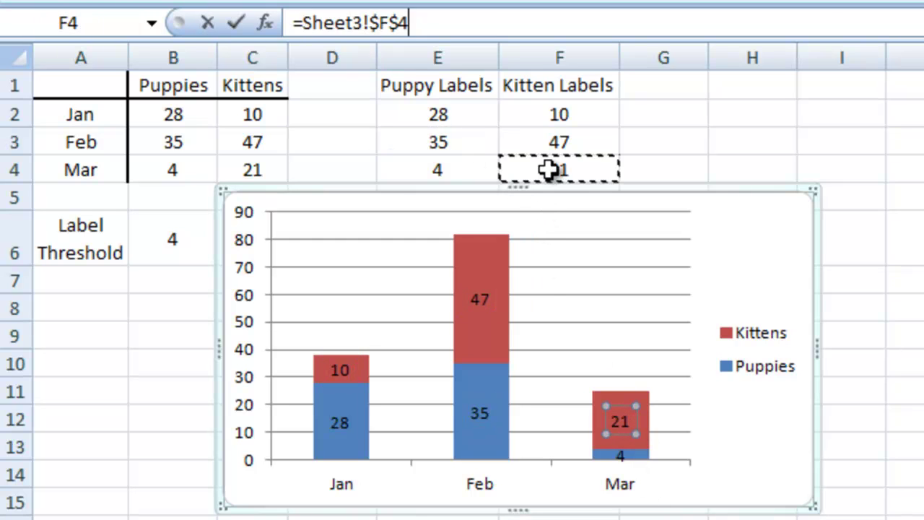
{"action": "key", "text": "Return"}
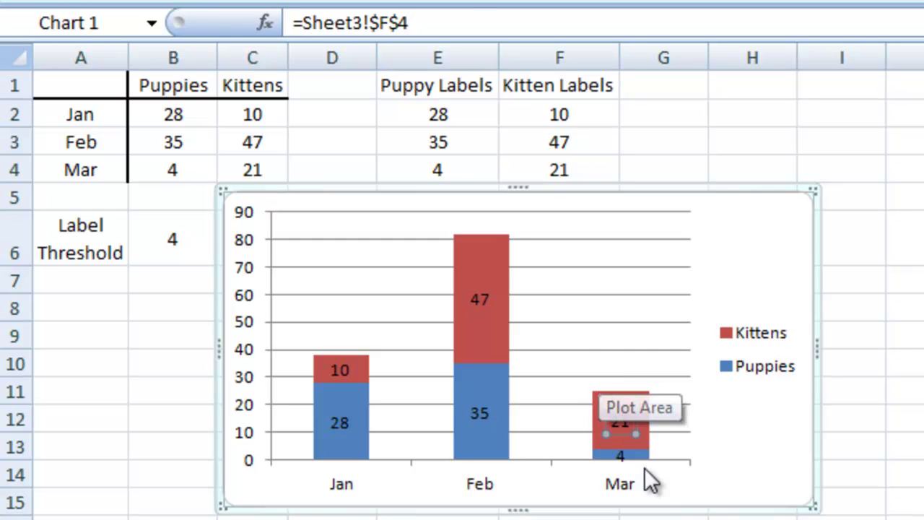
- Link the Mar Puppies label to E4, then review the label links and E2:F4
{"action": "left_click", "coordinate": [625, 459]}
{"action": "left_click", "coordinate": [625, 460]}
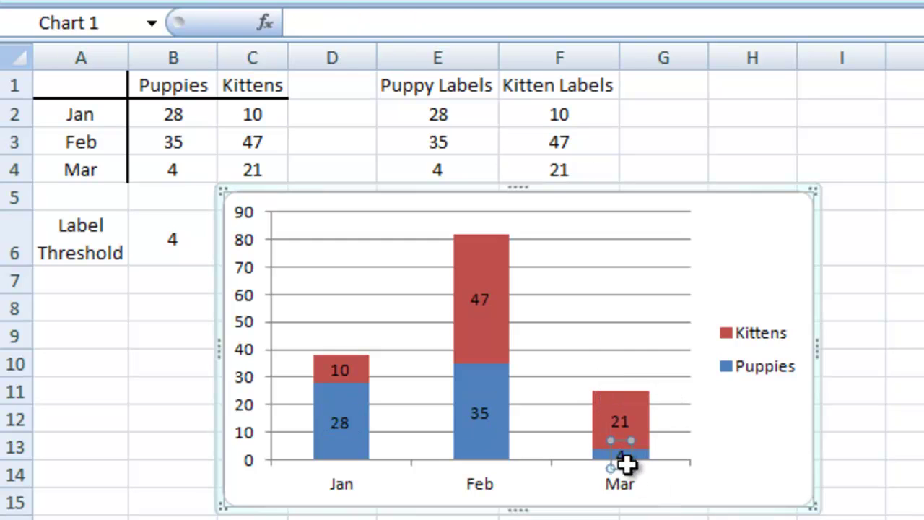
{"action": "type", "text": "="}
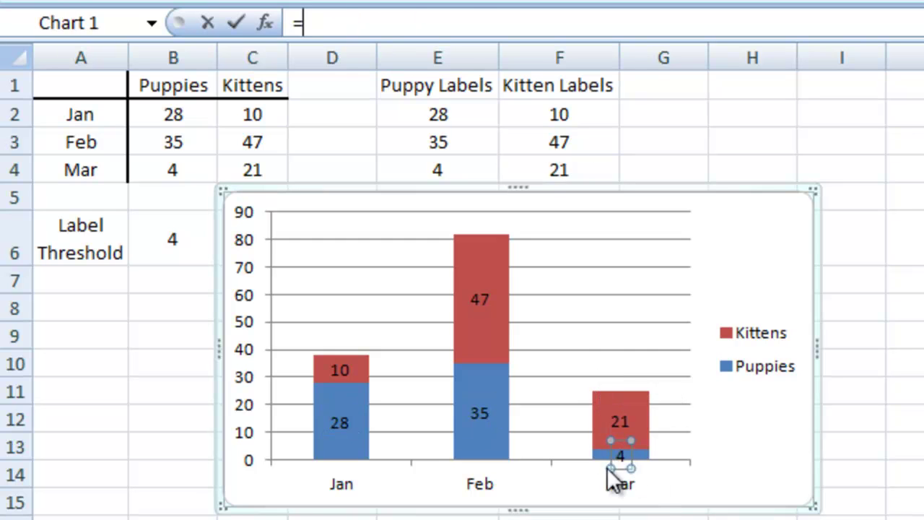
{"action": "left_click", "coordinate": [449, 167]}
{"action": "key", "text": "Return"}
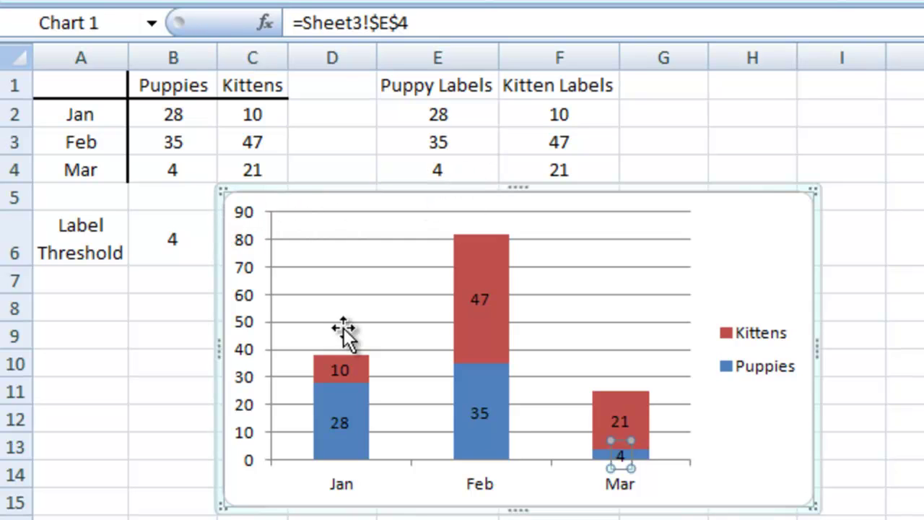
{"action": "left_click", "coordinate": [349, 361]}
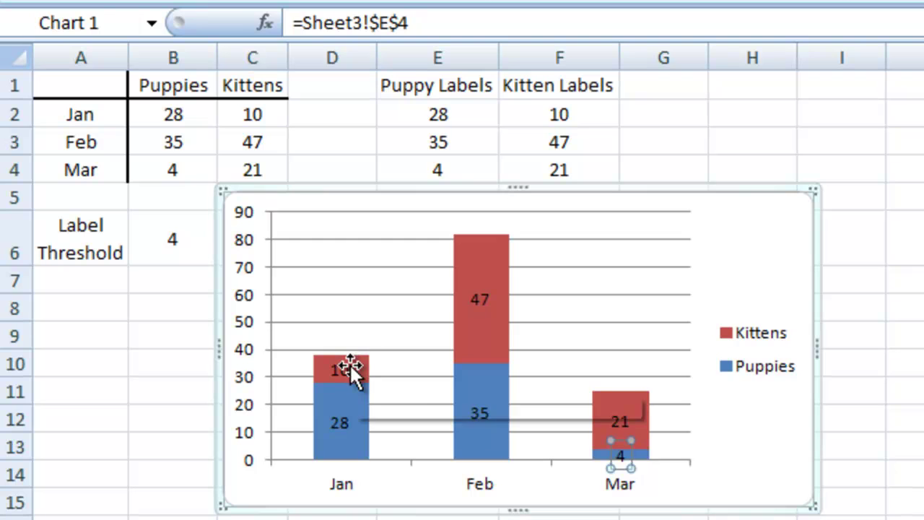
{"action": "left_click", "coordinate": [345, 424]}
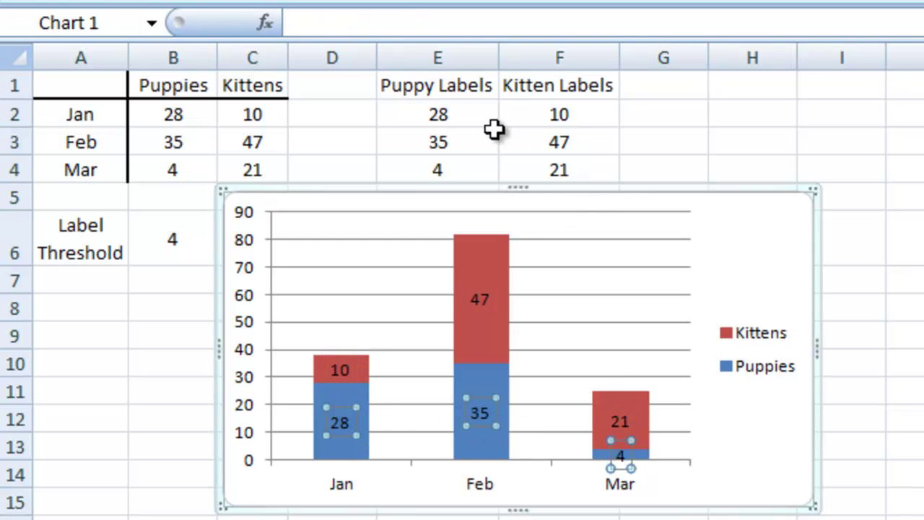
{"action": "left_click", "coordinate": [452, 114]}
{"action": "left_click_drag", "start_coordinate": [452, 114], "coordinate": [541, 161]}
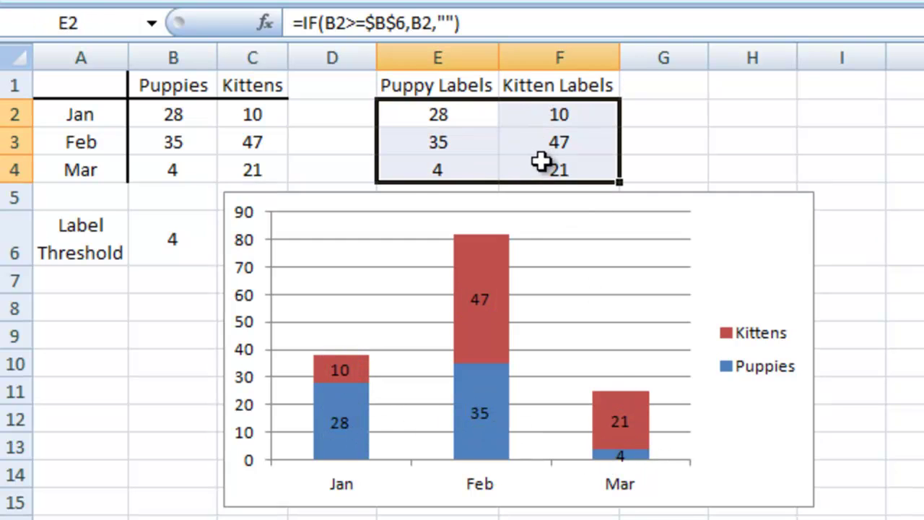
{"action": "left_click", "coordinate": [463, 119]}
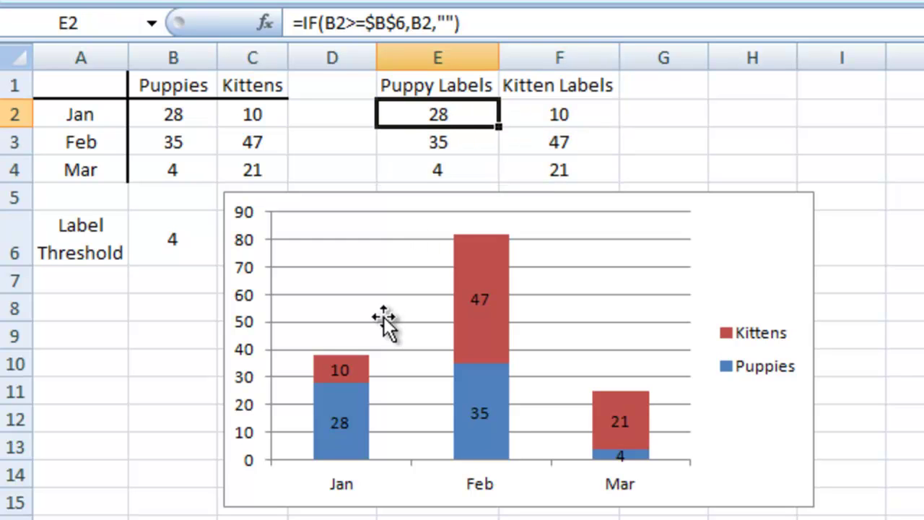
- Set the Label Threshold to 5, then 11, hiding the 4 and 10 labels
{"action": "left_click", "coordinate": [155, 246]}
{"action": "type", "text": "5"}
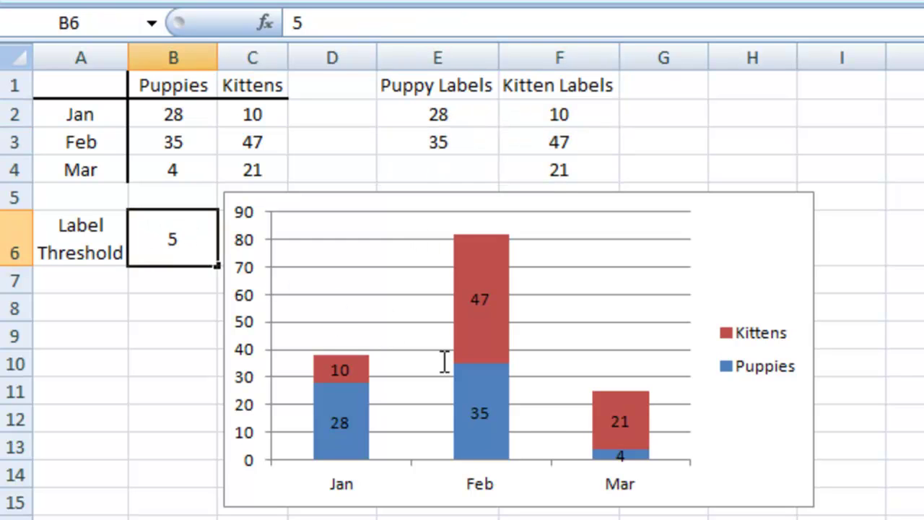
{"action": "key", "text": "Return"}
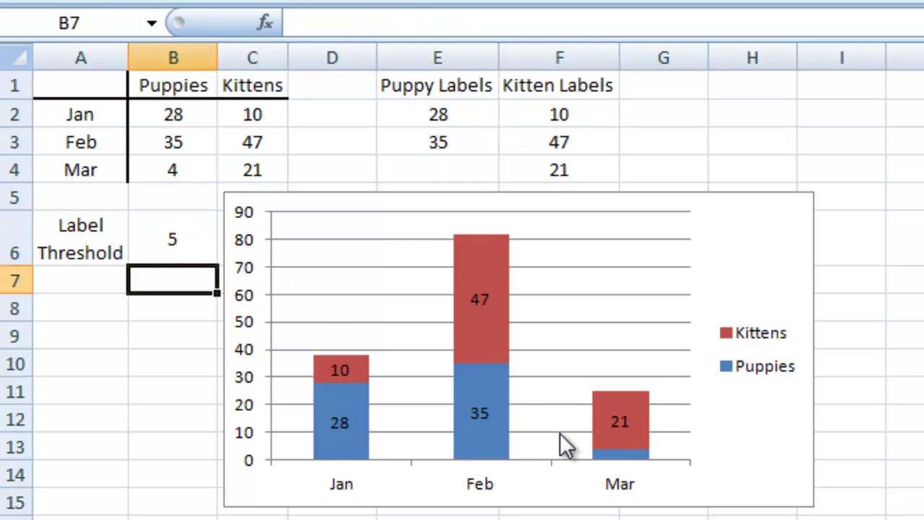
{"action": "left_click", "coordinate": [453, 175]}
{"action": "left_click", "coordinate": [180, 247]}
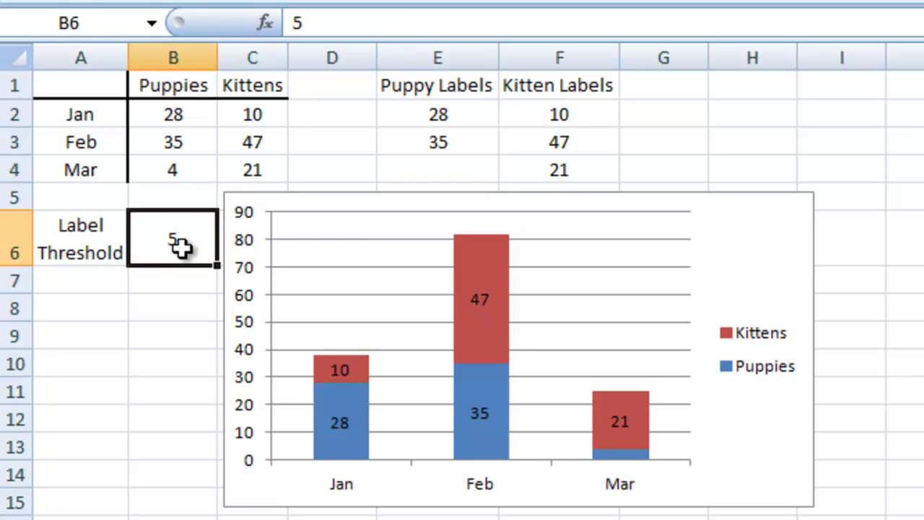
{"action": "type", "text": "11"}
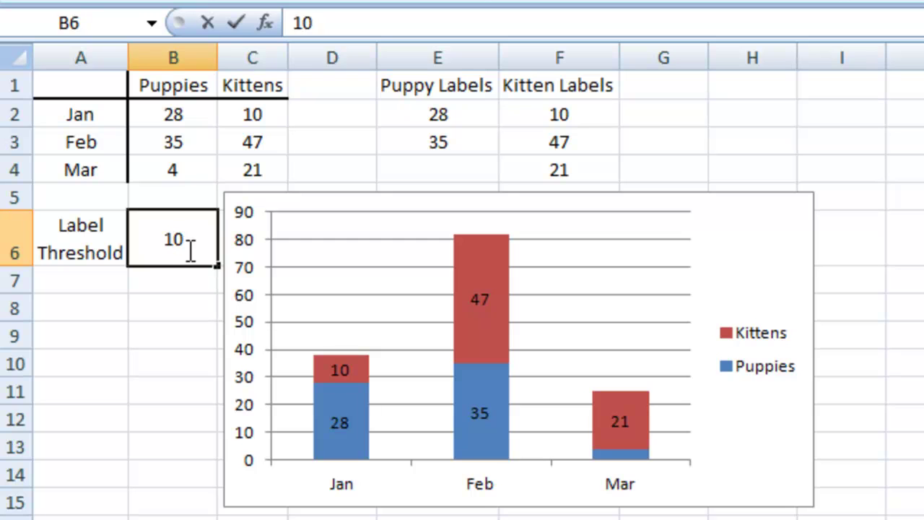
{"action": "key", "text": "Return"}
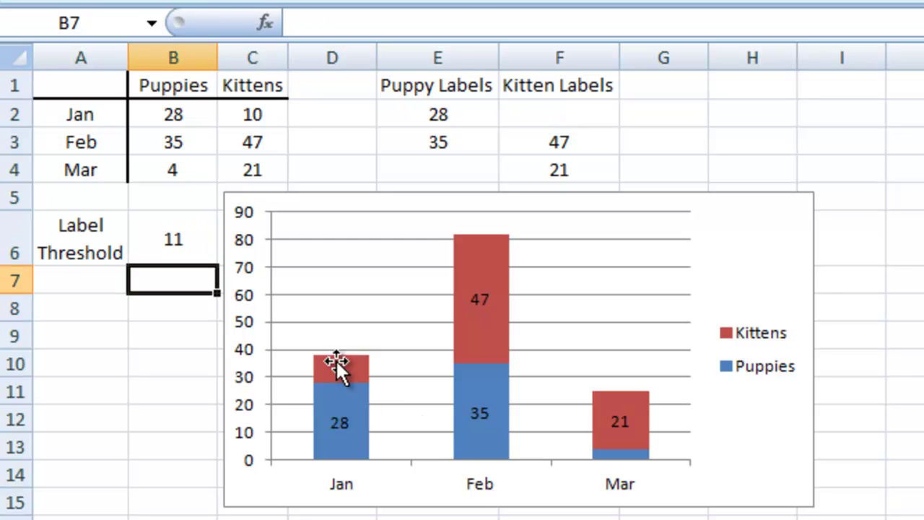
- Raise the Label Threshold to 25, hiding the Mar 21 label
{"action": "left_click", "coordinate": [343, 370]}
{"action": "left_click", "coordinate": [173, 238]}
{"action": "type", "text": "25"}
{"action": "key", "text": "ctrl+Return"}
{"action": "key", "text": "Return"}
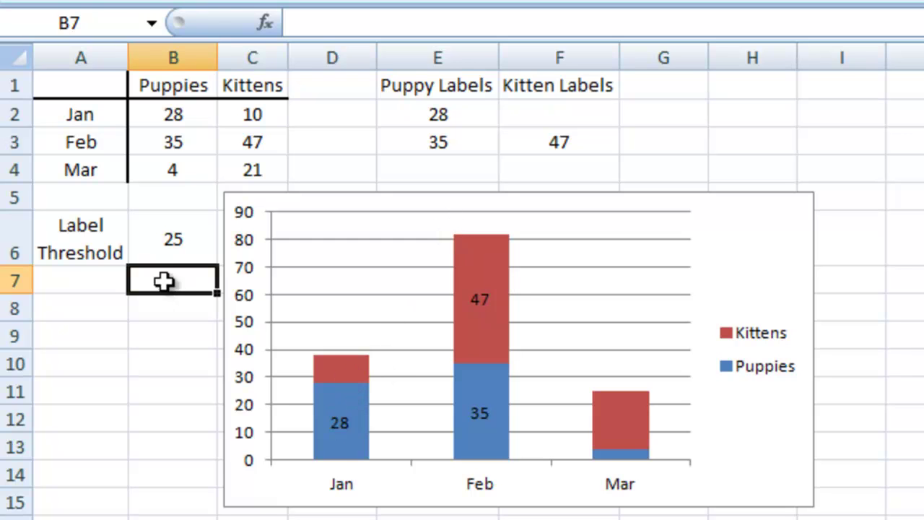
- Review the Label Threshold row, the E2 and E3 formulas, and the Feb Kittens label's link
{"action": "left_click", "coordinate": [173, 244]}
{"action": "left_click", "coordinate": [84, 251]}
{"action": "left_click_drag", "start_coordinate": [84, 250], "coordinate": [144, 243]}
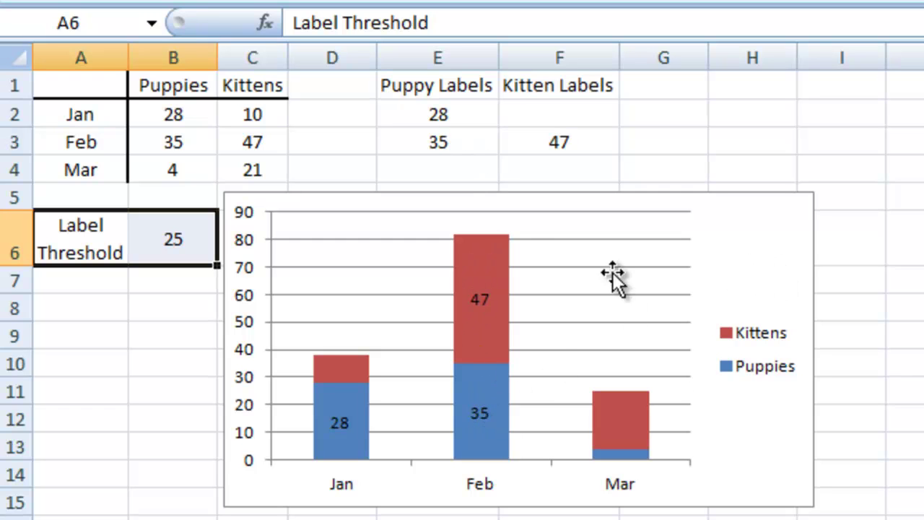
{"action": "left_click", "coordinate": [449, 122]}
{"action": "left_click", "coordinate": [458, 144]}
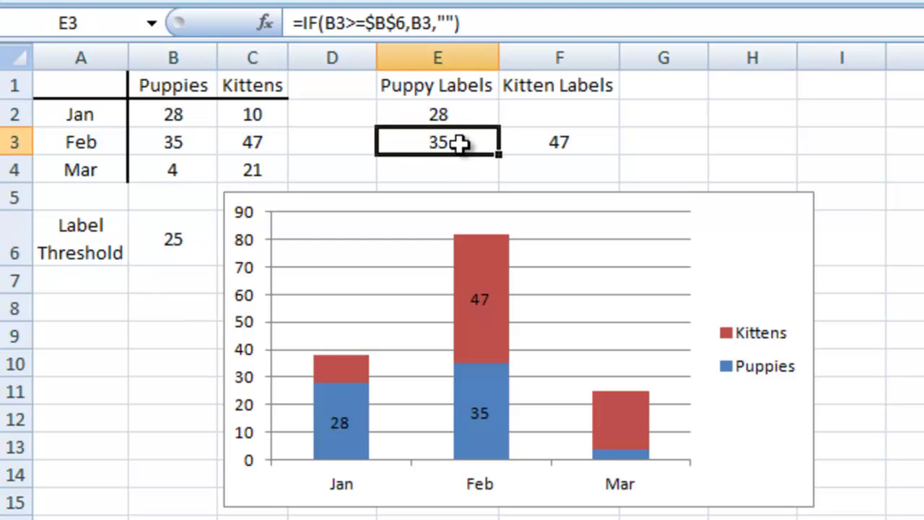
{"action": "left_click", "coordinate": [478, 296]}
{"action": "left_click", "coordinate": [481, 299]}
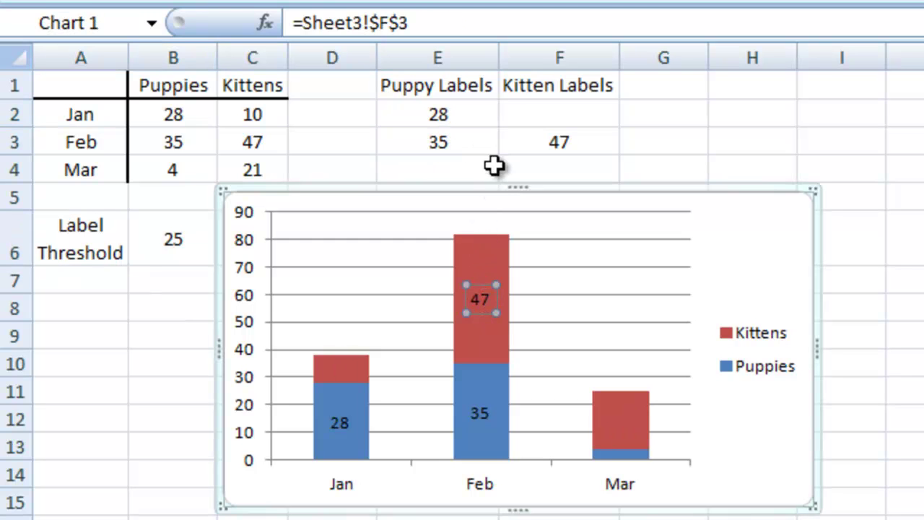